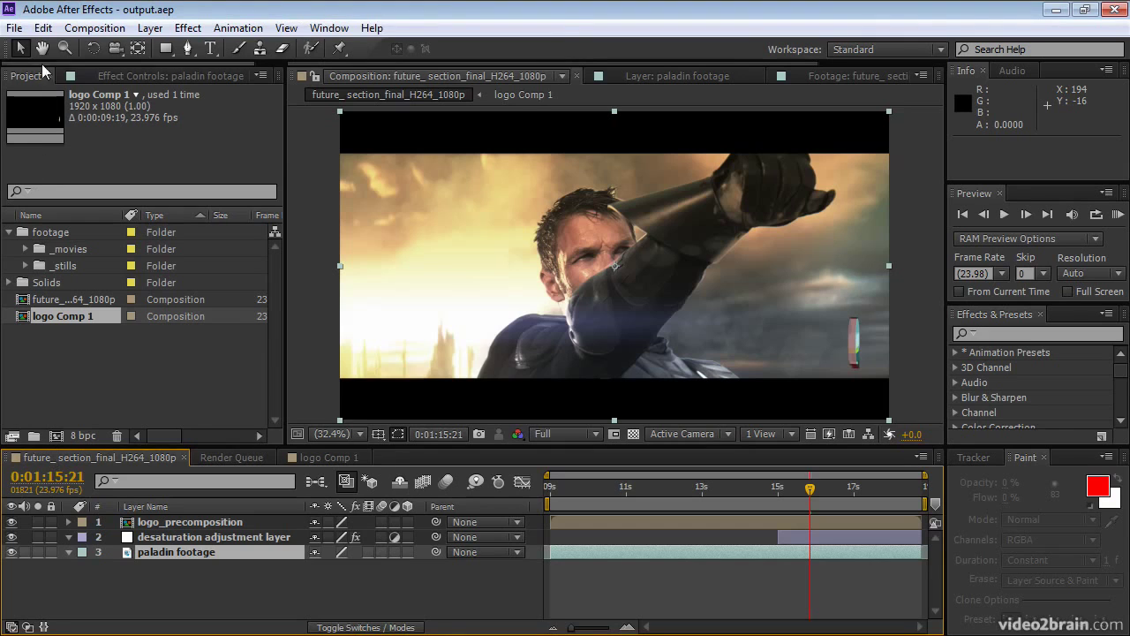
- Add the future_section_final_H264_1080p composition to the render queue, then enlarge the queue area and widen its Comp Name column
left_click(14, 28)
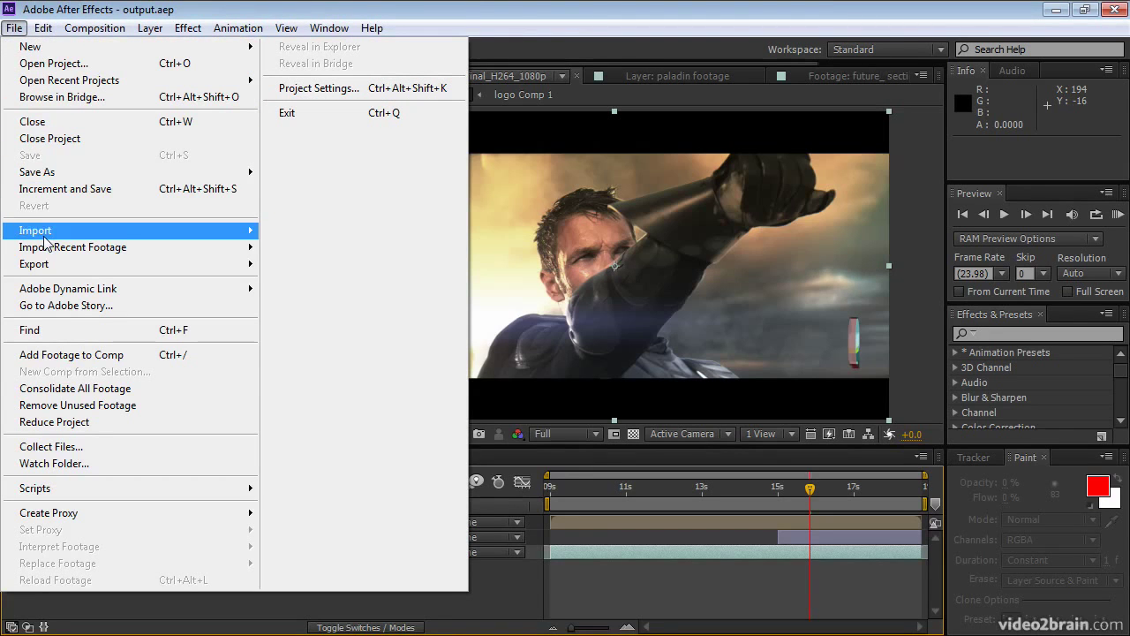
mouse_move(99, 265)
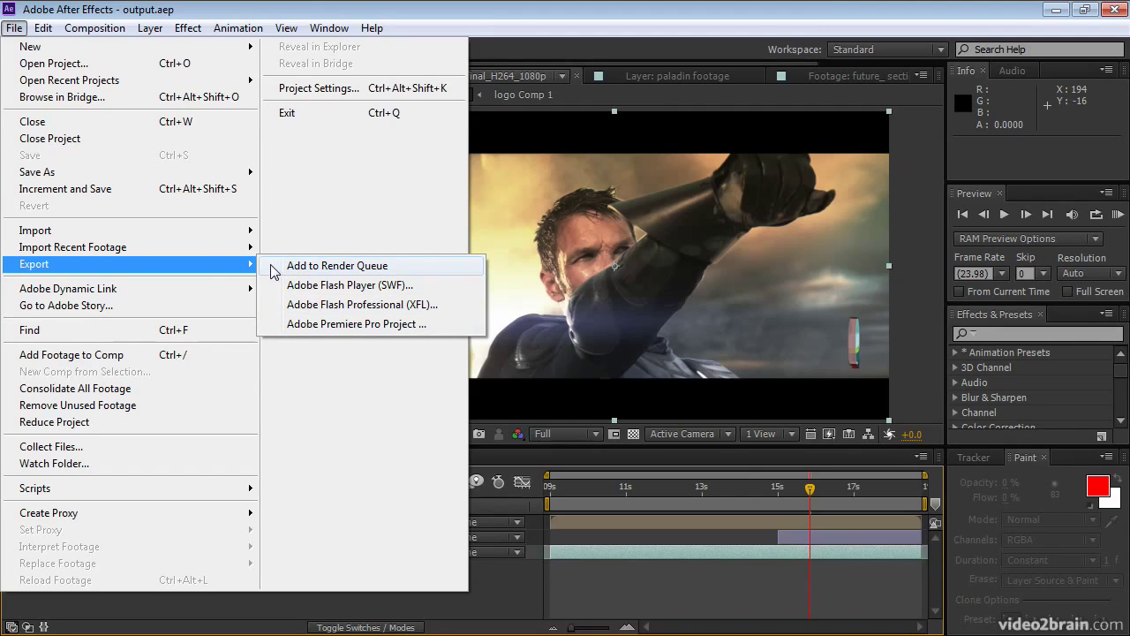
left_click(301, 265)
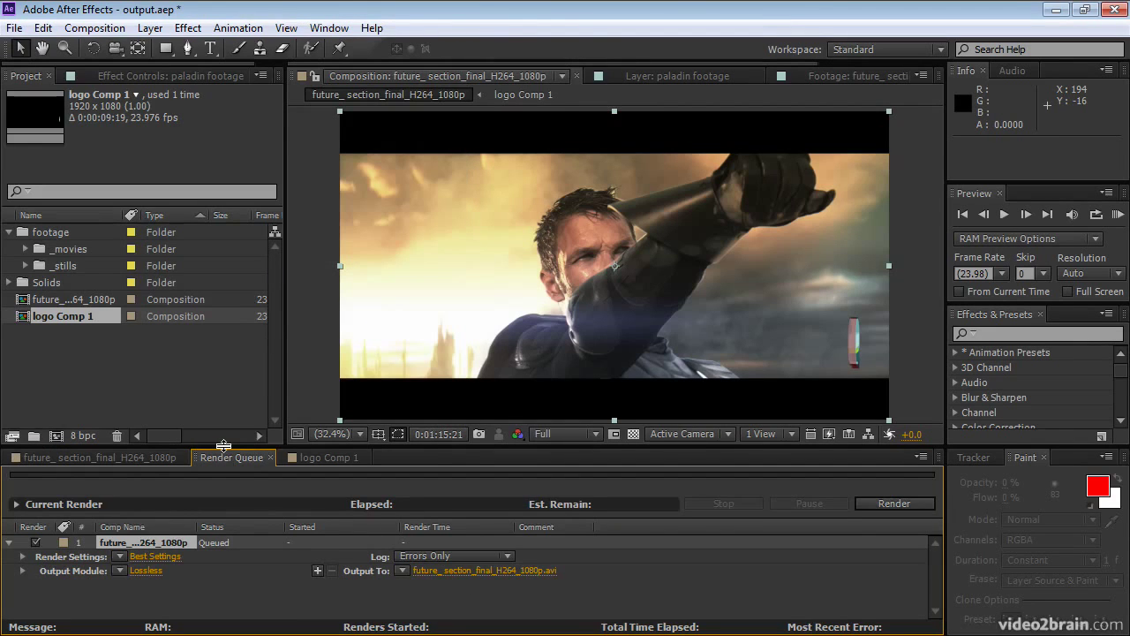
left_click_drag(224, 445, 225, 348)
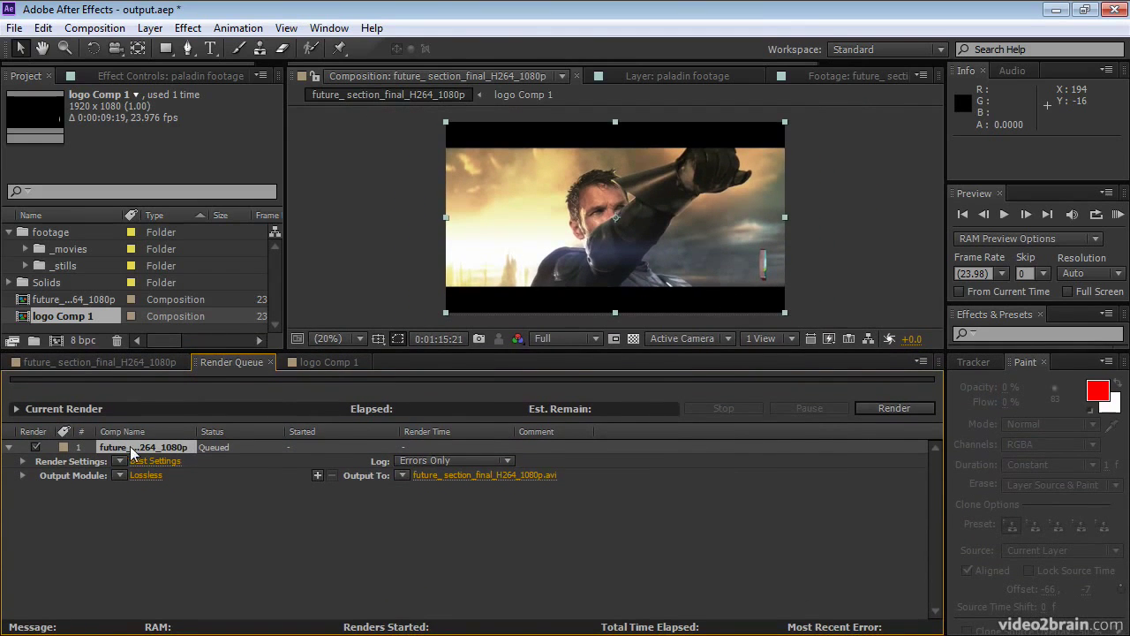
left_click_drag(198, 431, 287, 433)
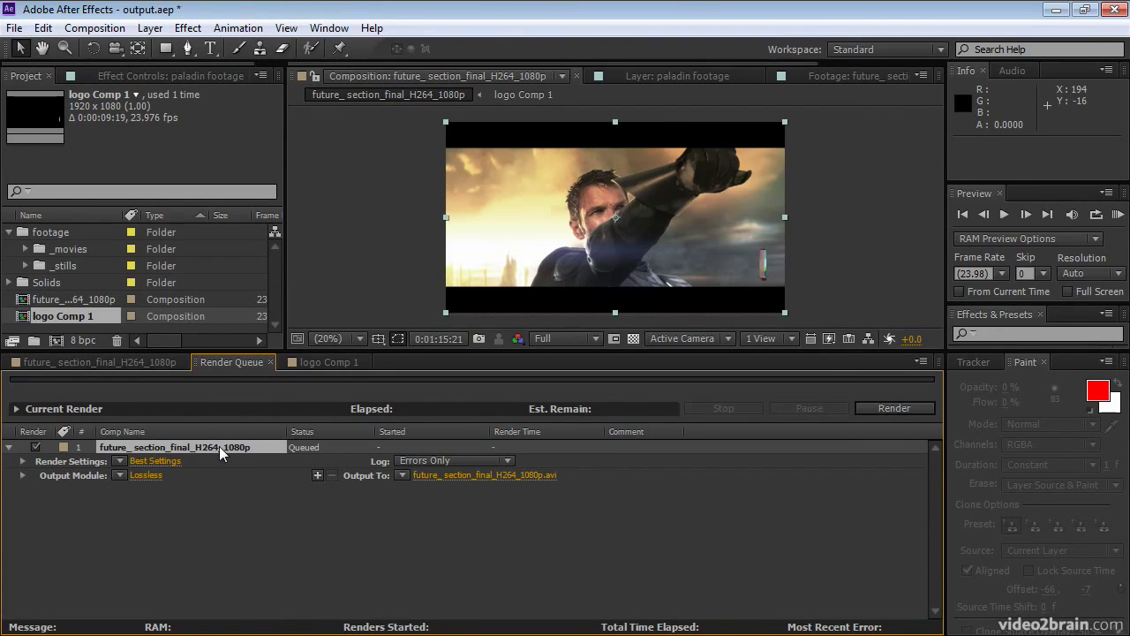
- Examine the summary of the queued item's render settings and collapse it again
left_click(78, 463)
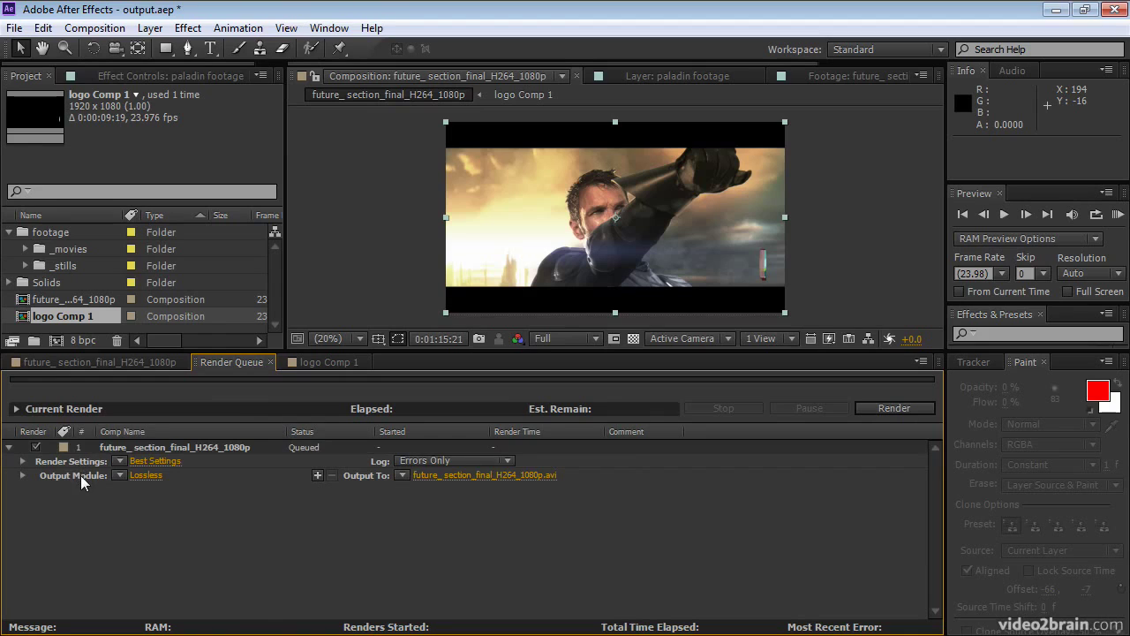
left_click(81, 476)
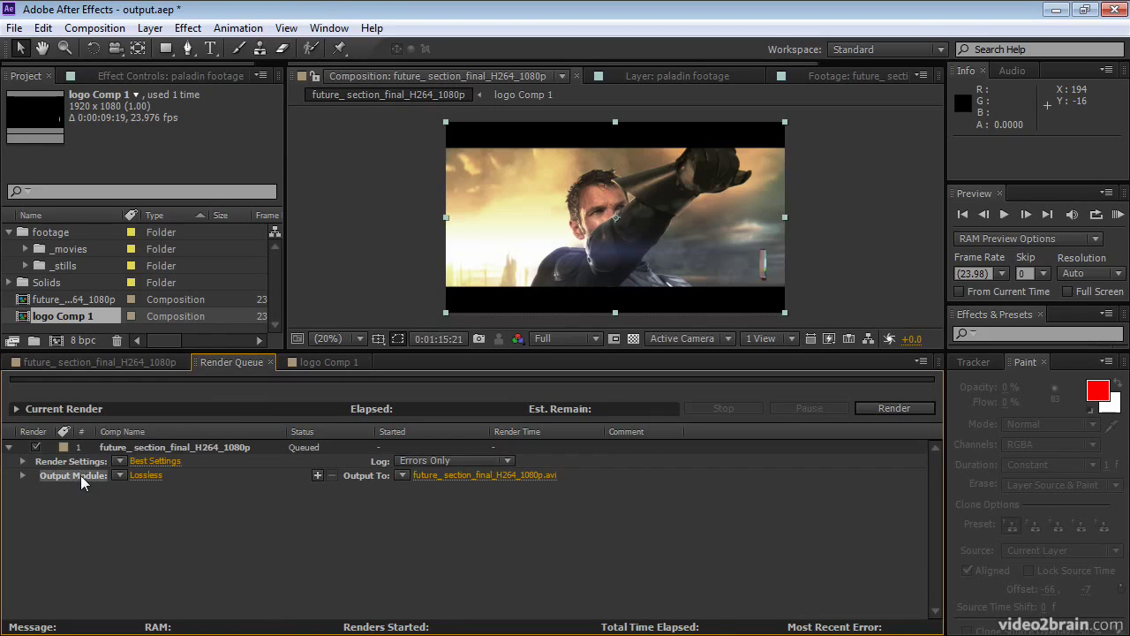
left_click(22, 462)
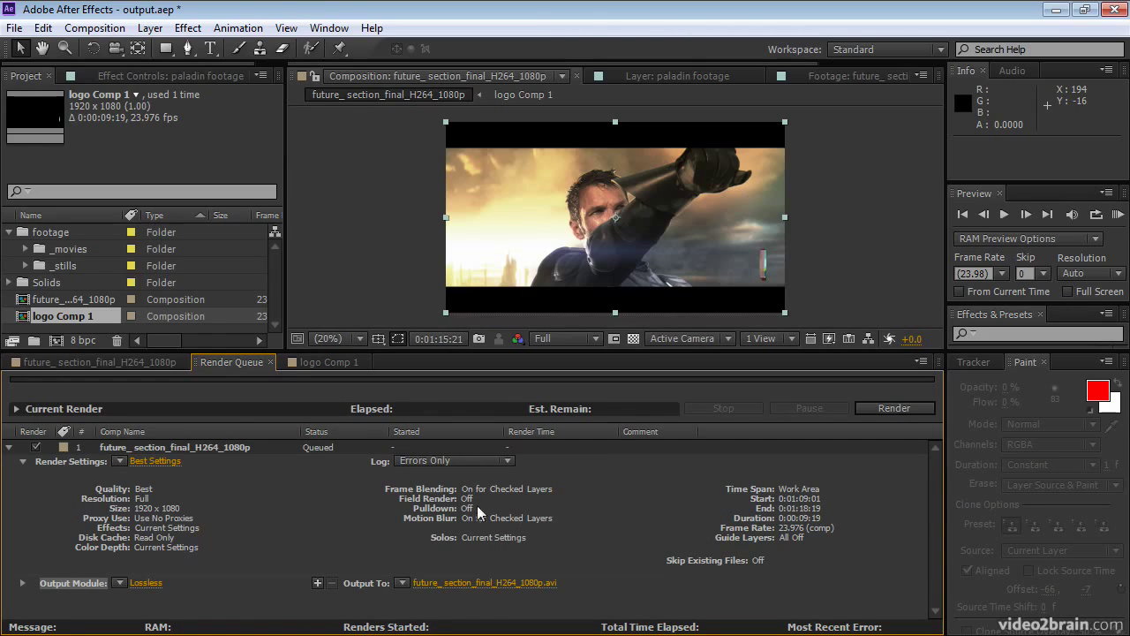
left_click(23, 461)
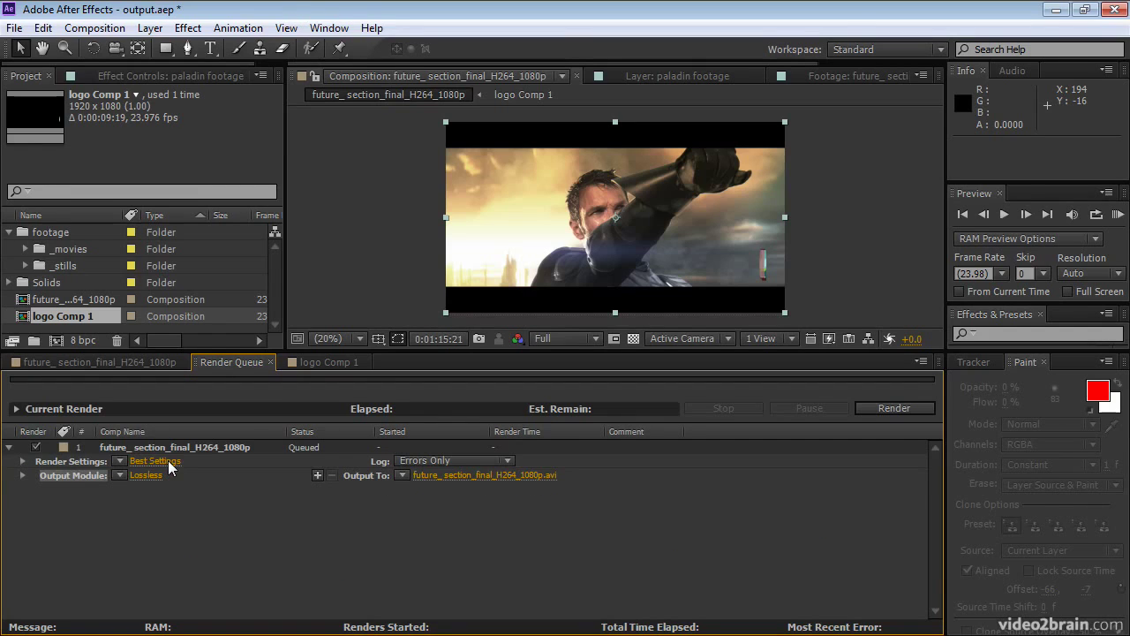
- Review the queued item's Best Settings, including quality, resolution, proxy and effects options, accept them, and look over the available render settings templates
left_click(155, 461)
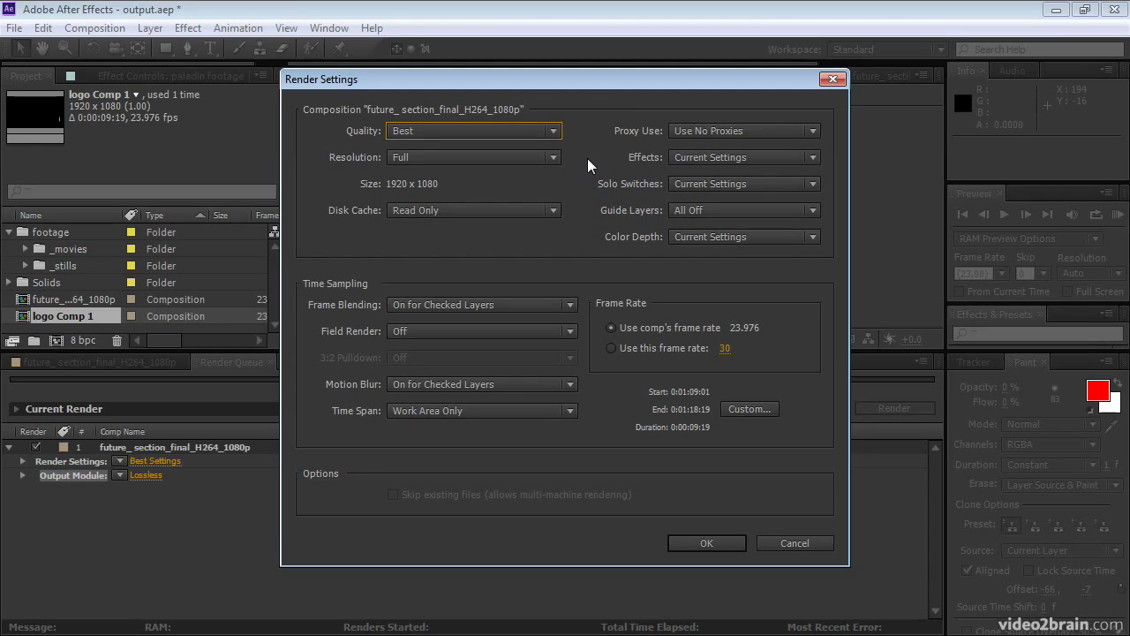
left_click(552, 131)
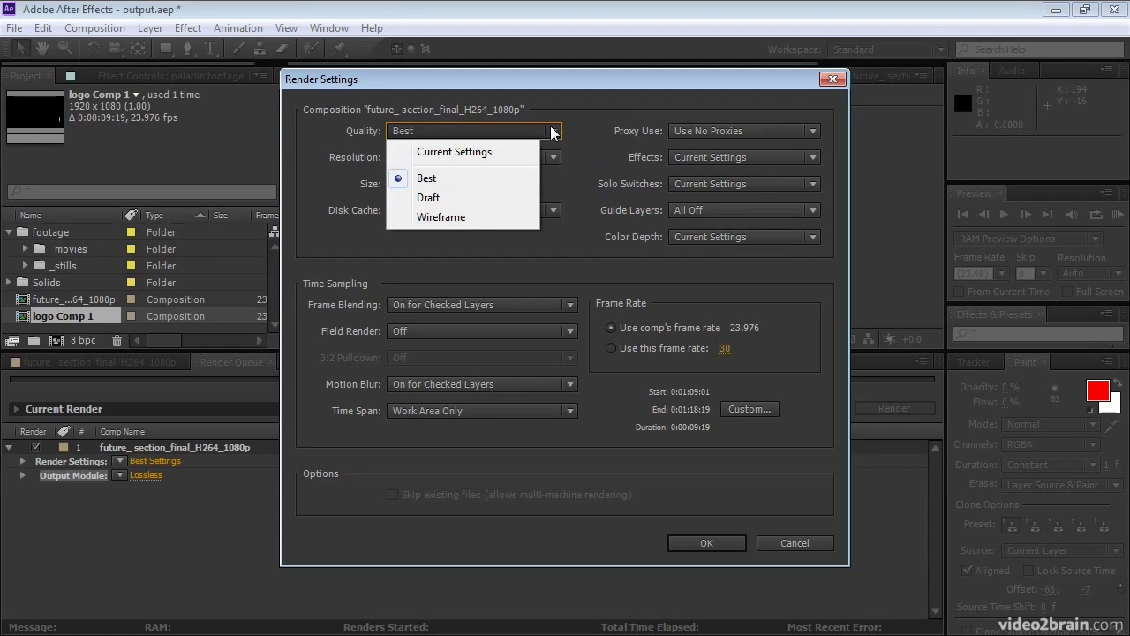
left_click(551, 129)
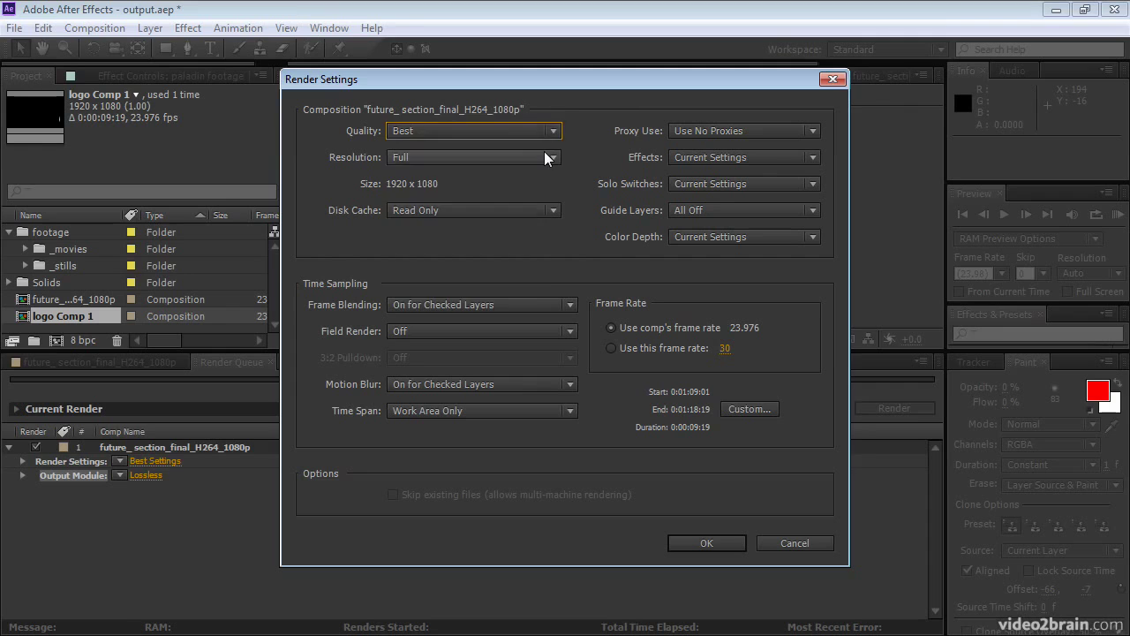
left_click(545, 157)
left_click(544, 157)
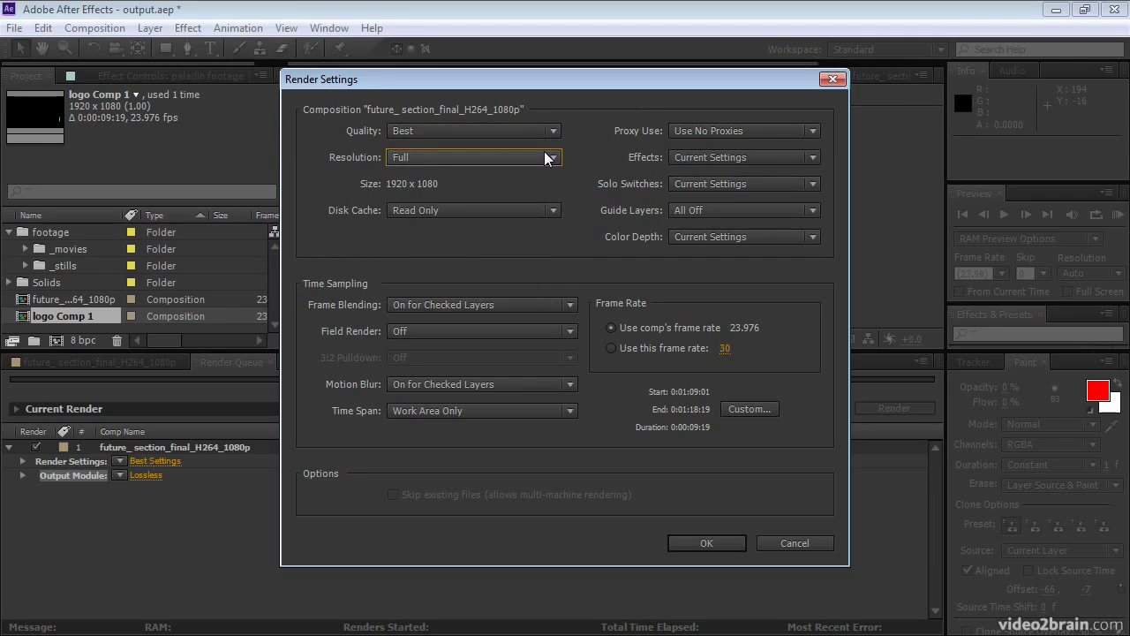
left_click(745, 133)
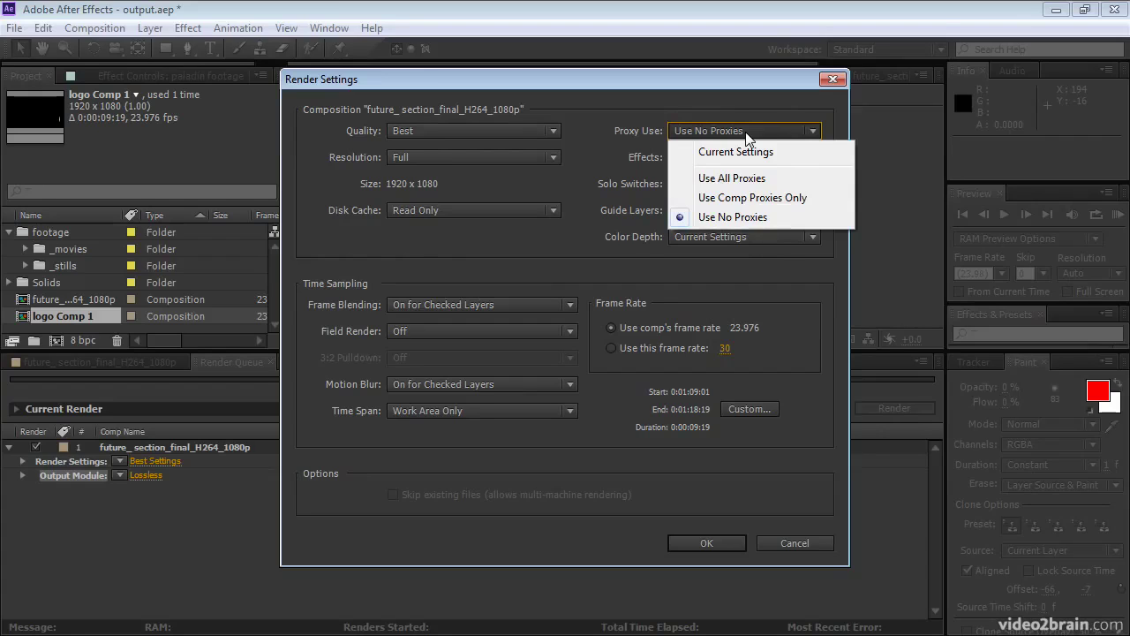
left_click(748, 132)
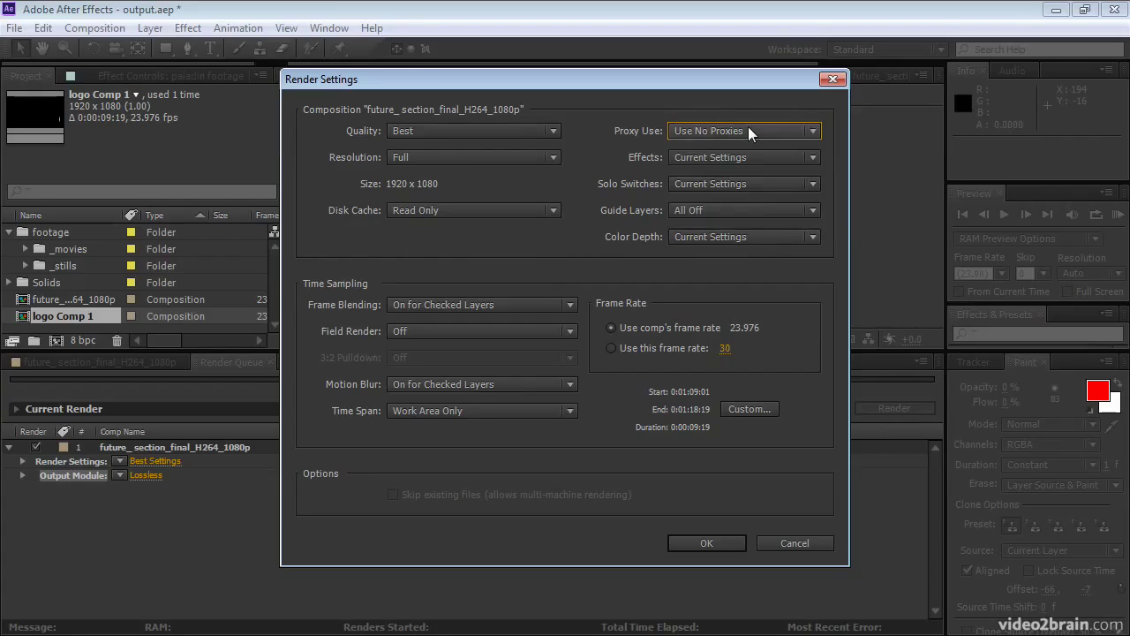
left_click(763, 157)
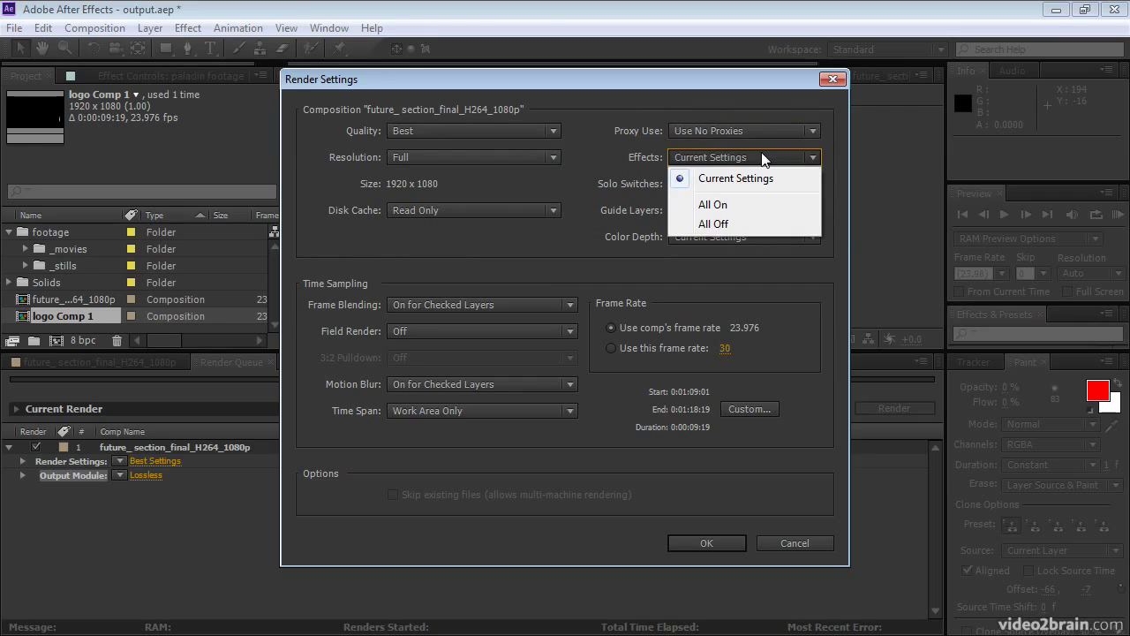
left_click(763, 157)
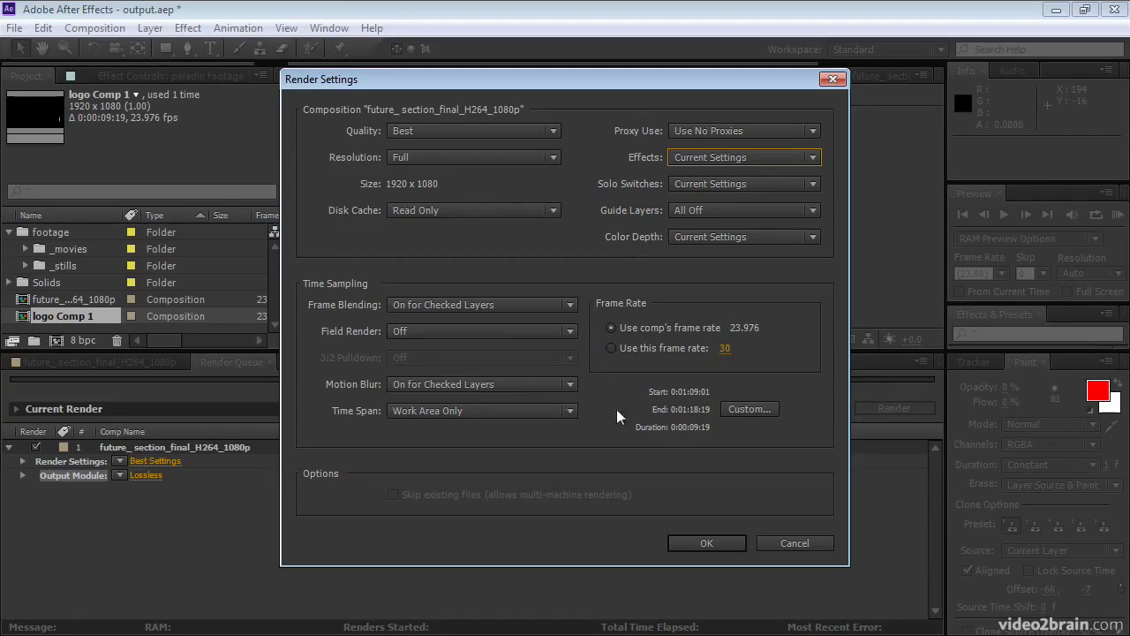
left_click(736, 542)
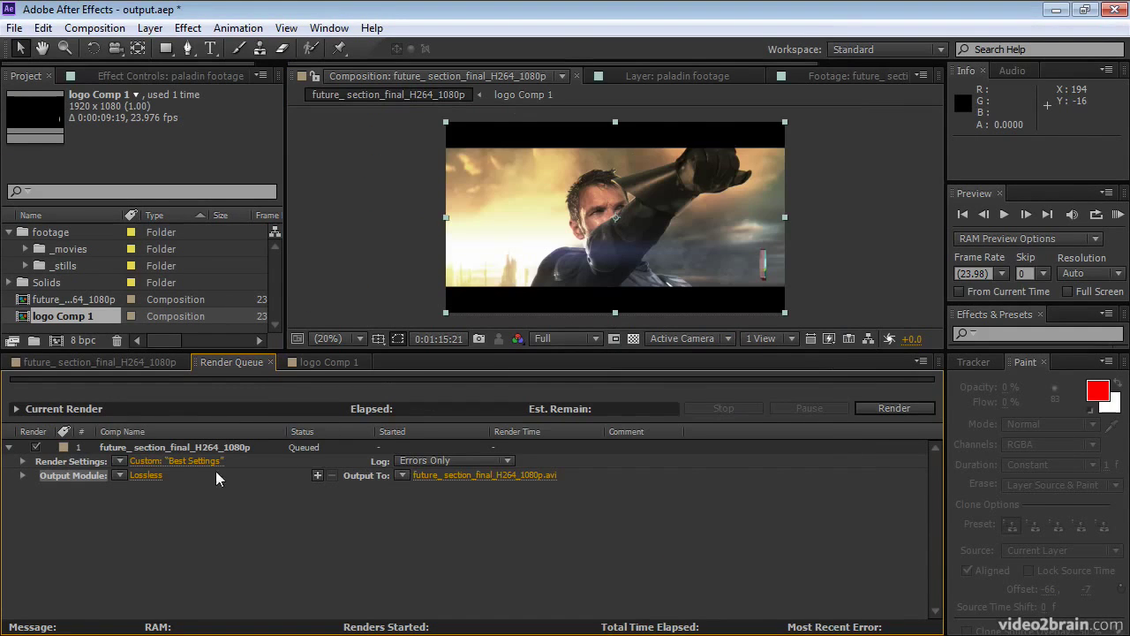
left_click(120, 461)
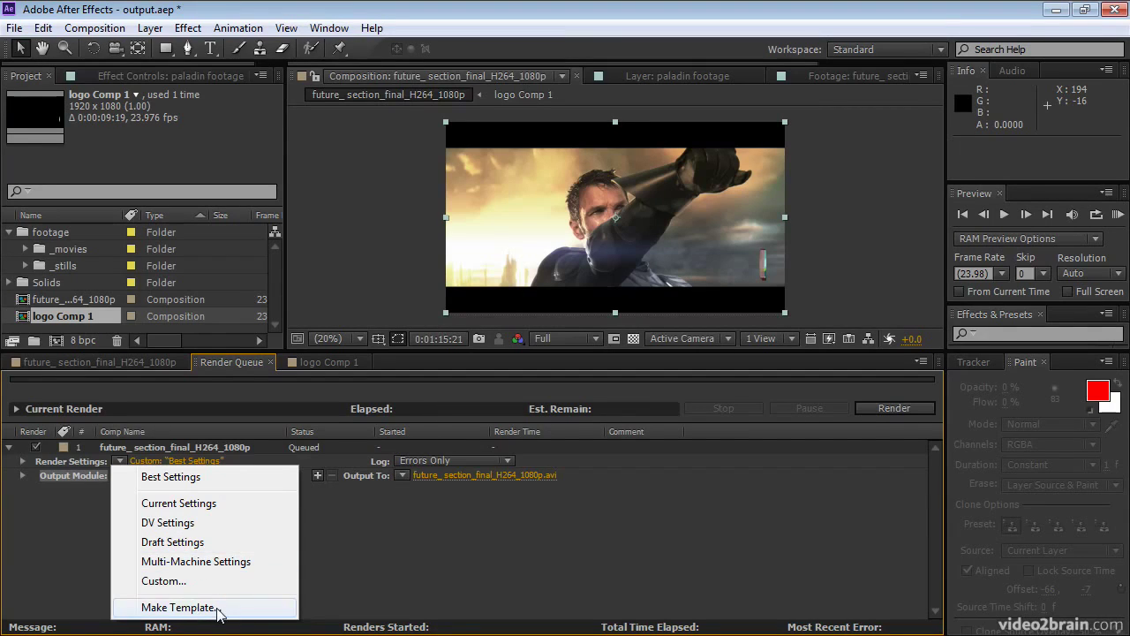
left_click(259, 517)
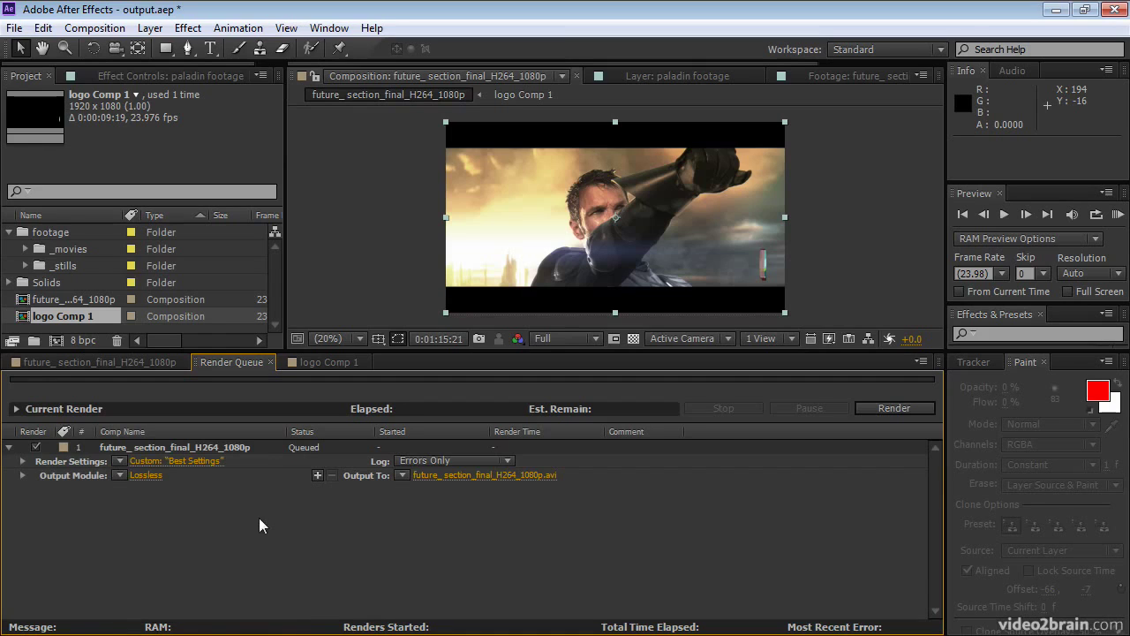
- Set the output module's format to QuickTime for the queued composition
left_click(143, 475)
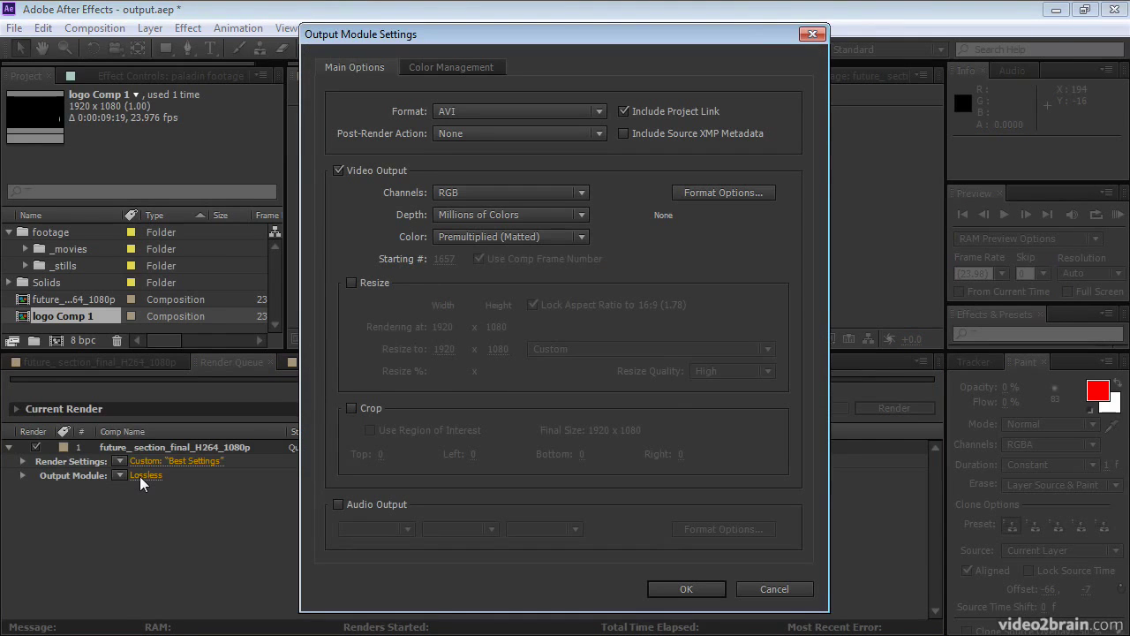
left_click(520, 109)
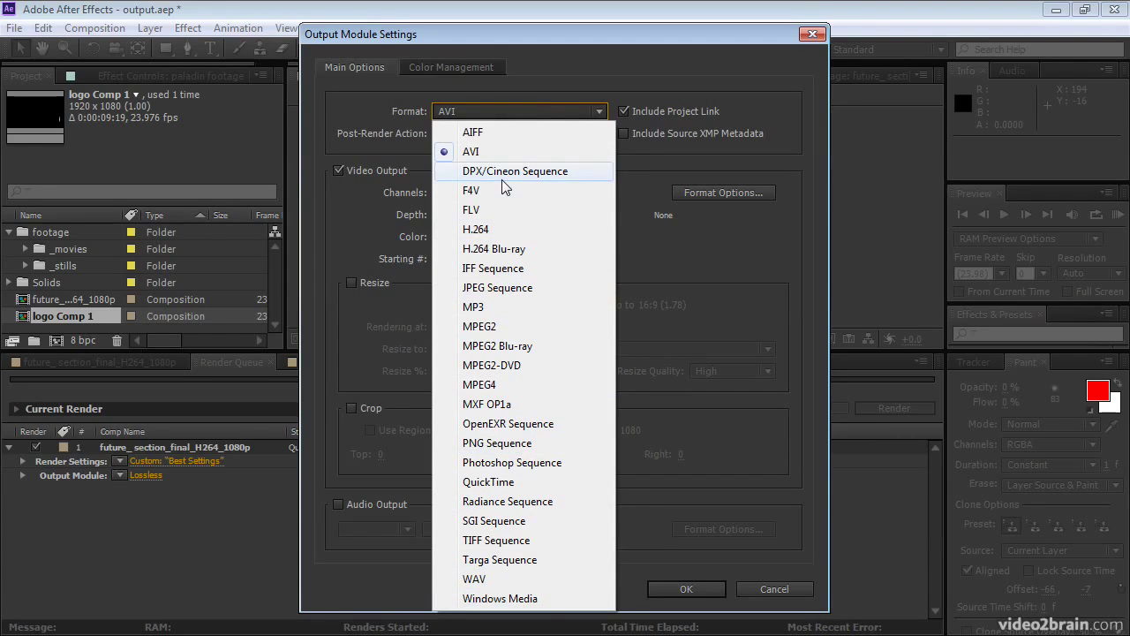
left_click(502, 484)
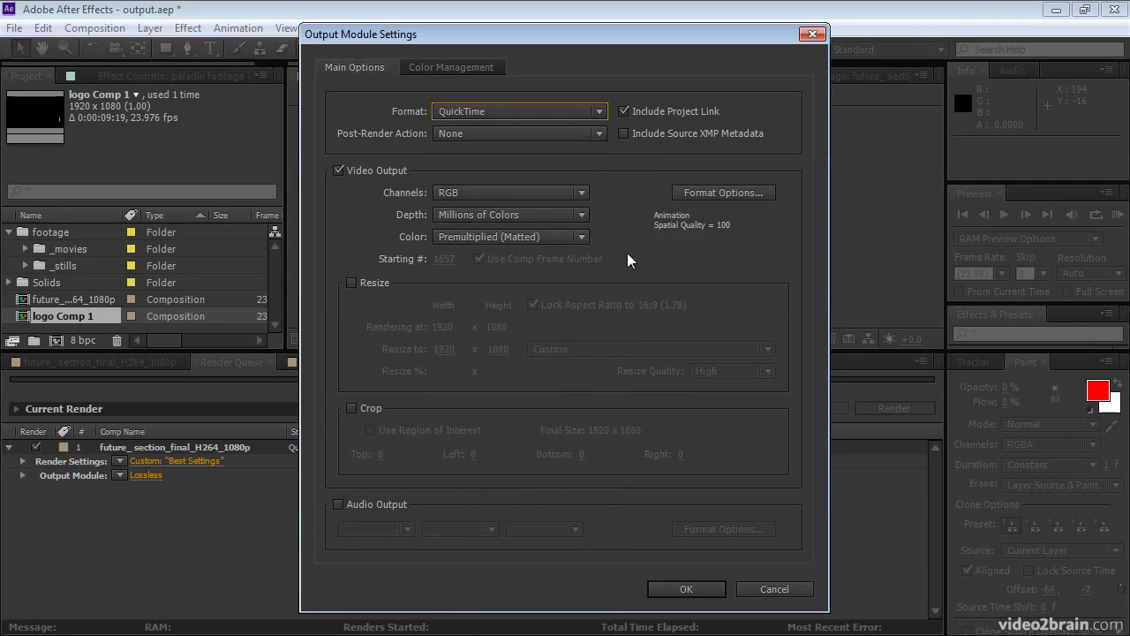
- Examine the video codecs available in the QuickTime format options and leave them without applying changes
left_click(702, 193)
left_click(593, 133)
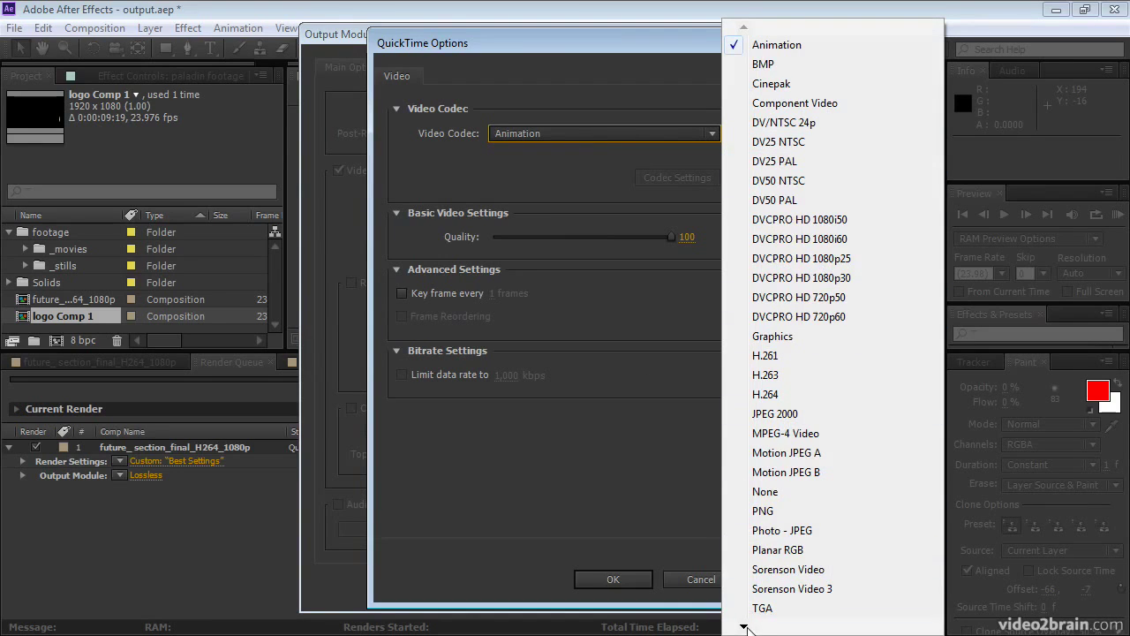
left_click(584, 172)
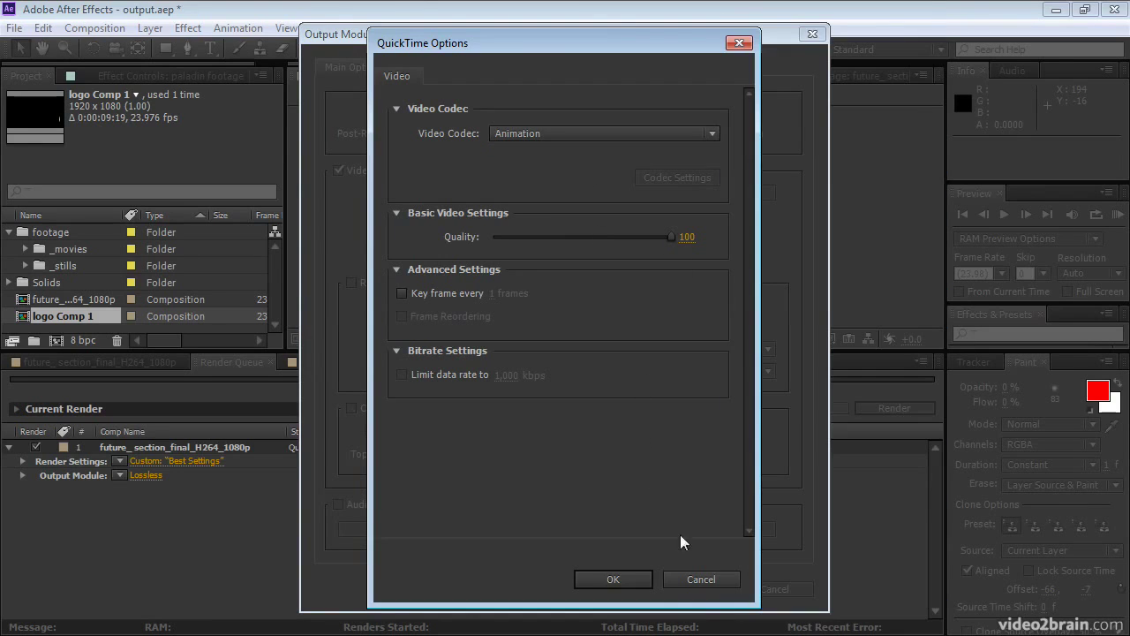
left_click(690, 578)
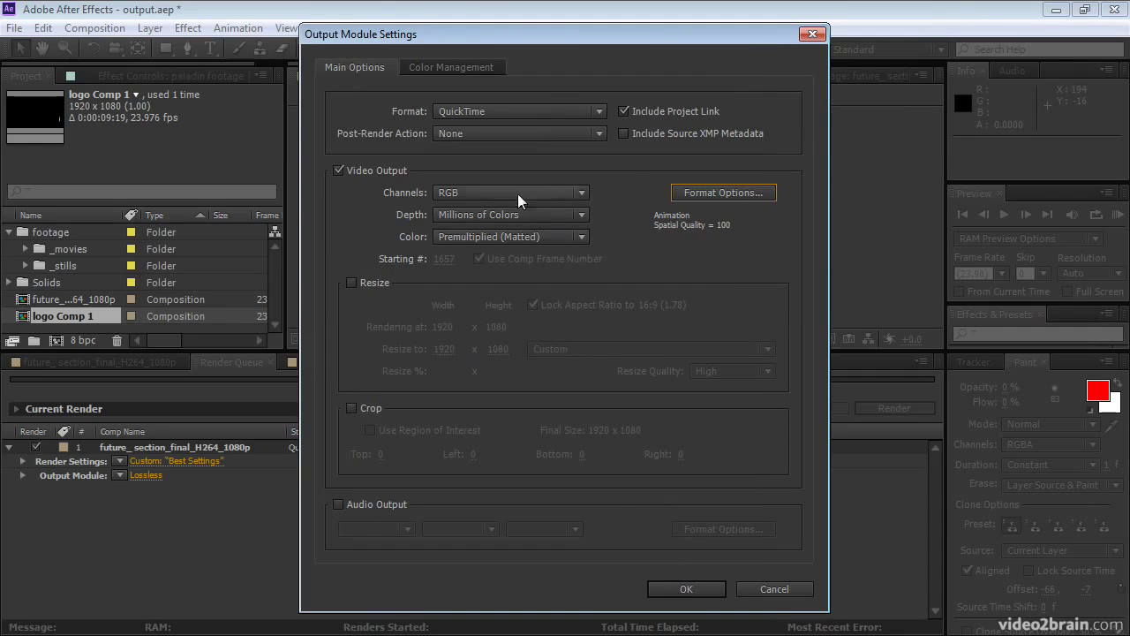
- Examine the format, channel and color depth choices available for the output module
left_click(529, 111)
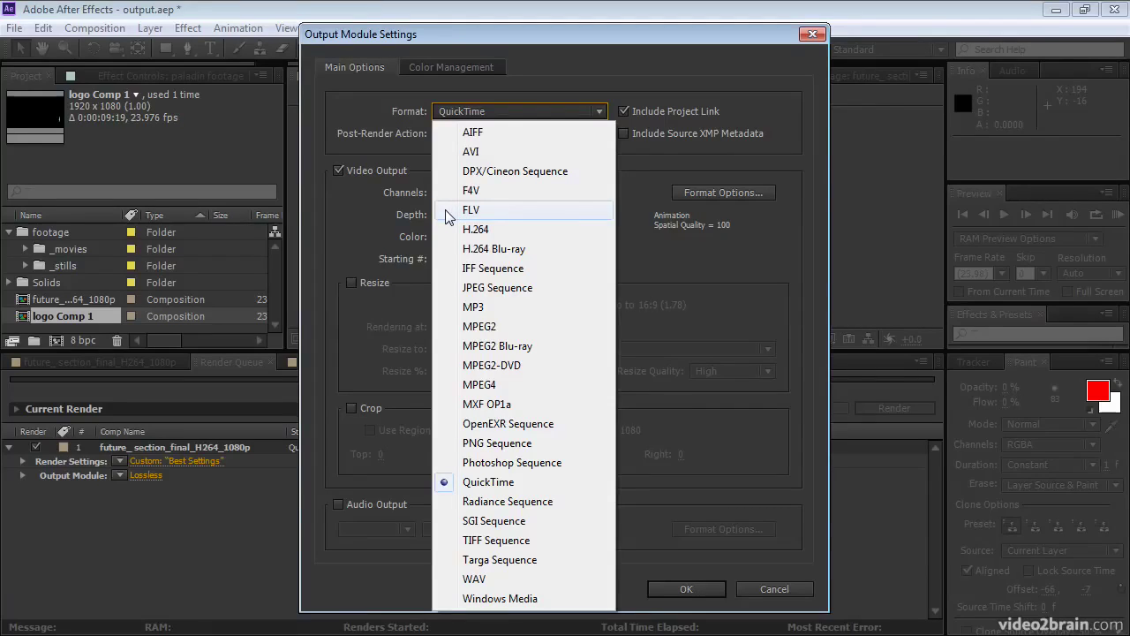
left_click(366, 215)
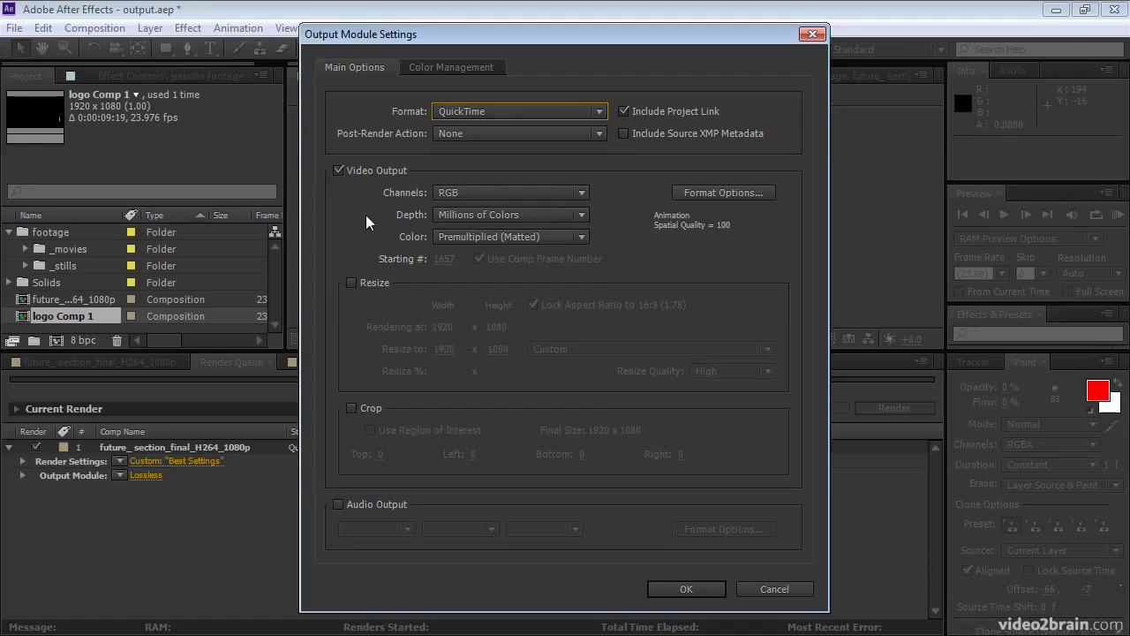
left_click(475, 193)
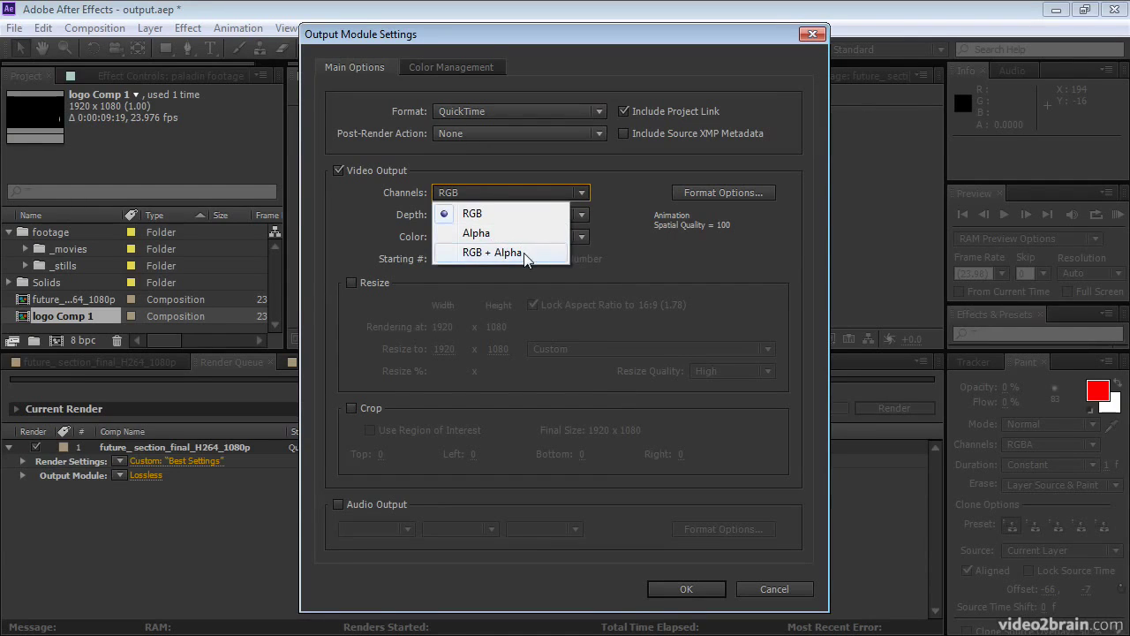
left_click(372, 213)
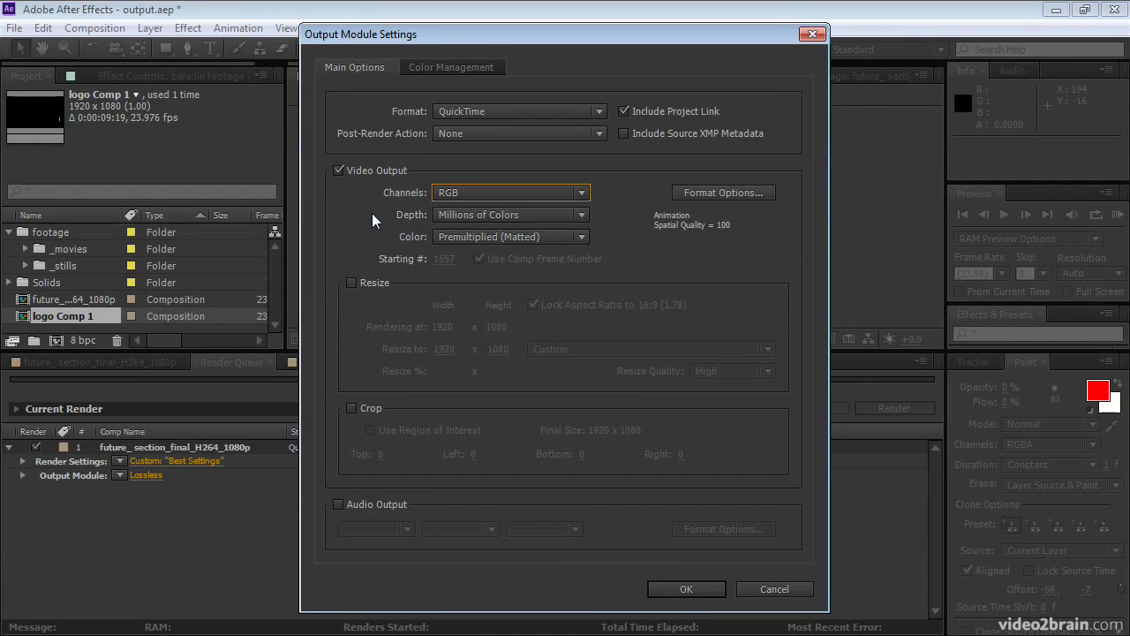
left_click(558, 221)
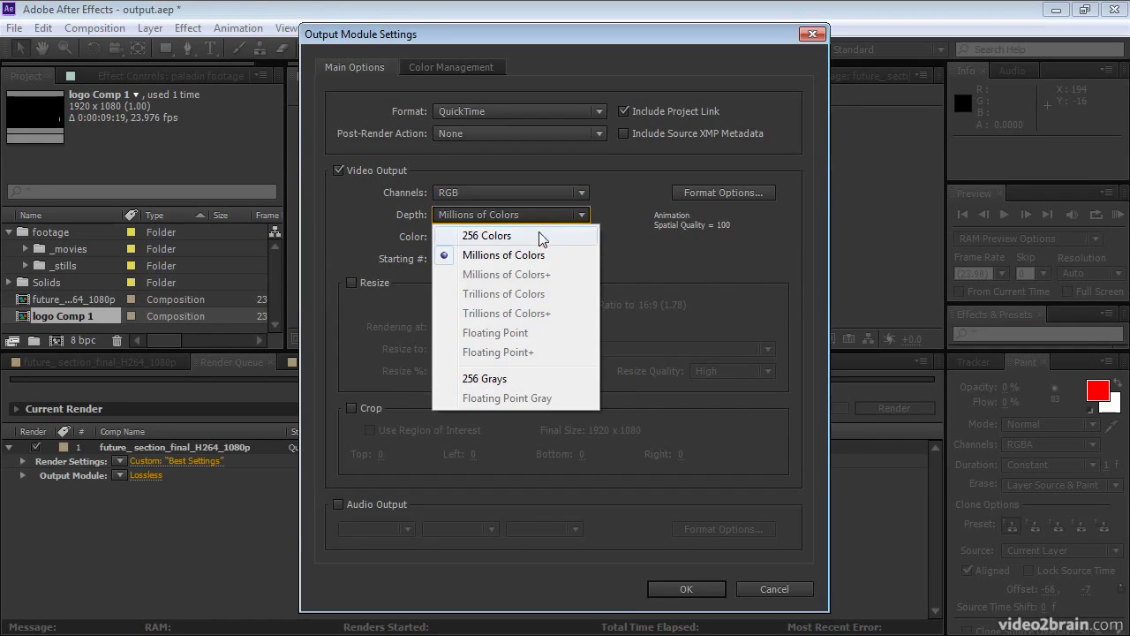
left_click(368, 226)
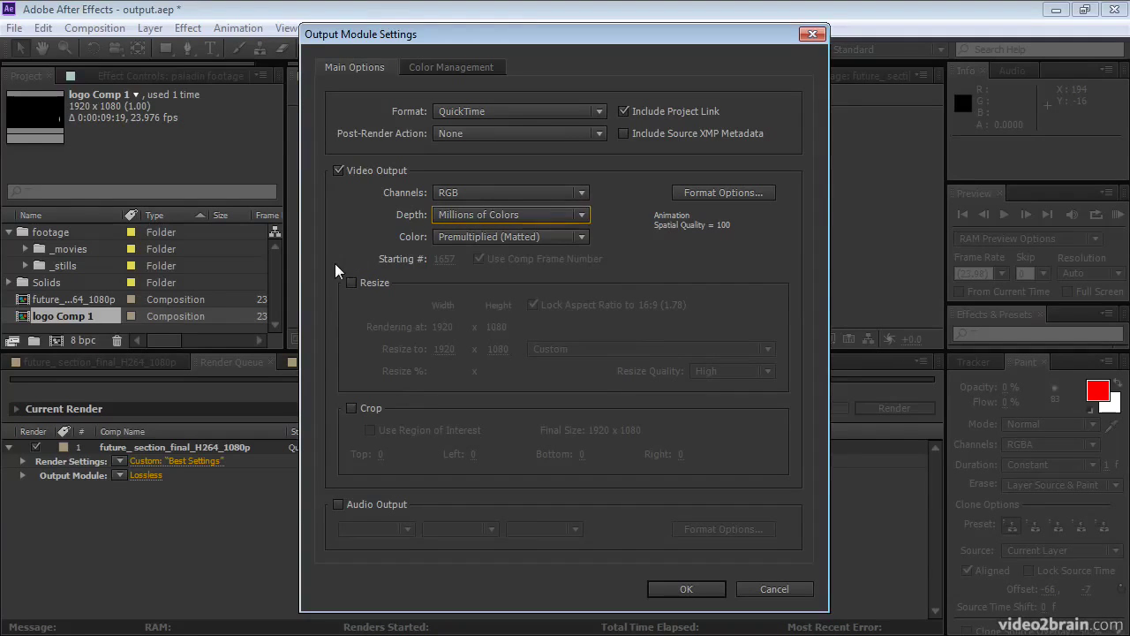
- Enable the Resize and Crop options in turn to inspect their settings, switching each one off again
left_click(351, 282)
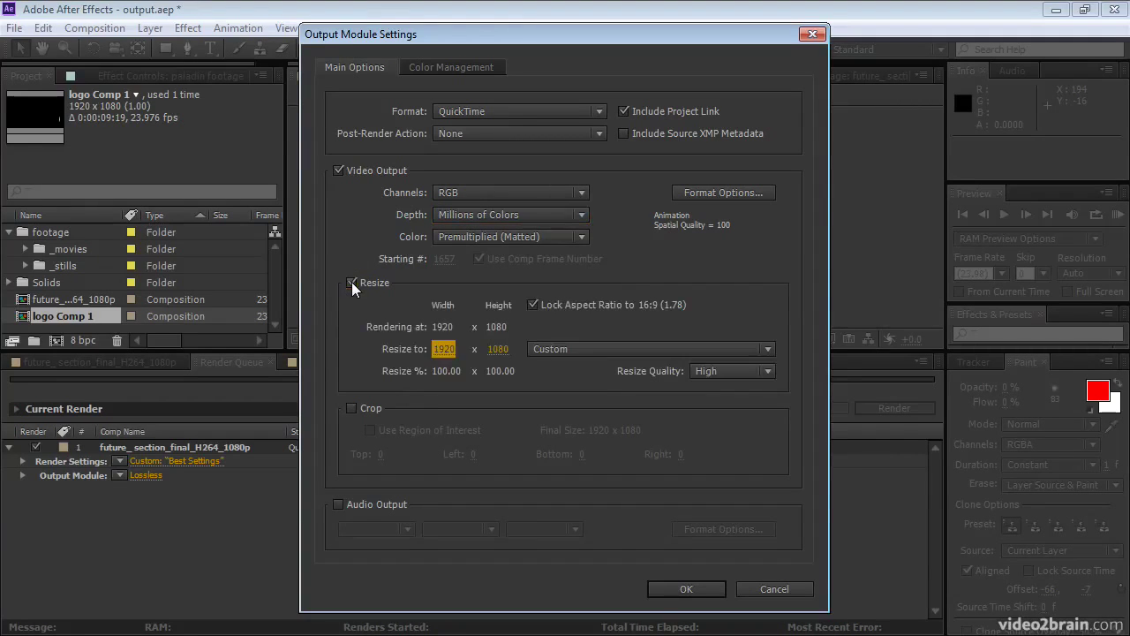
left_click(351, 282)
left_click(352, 407)
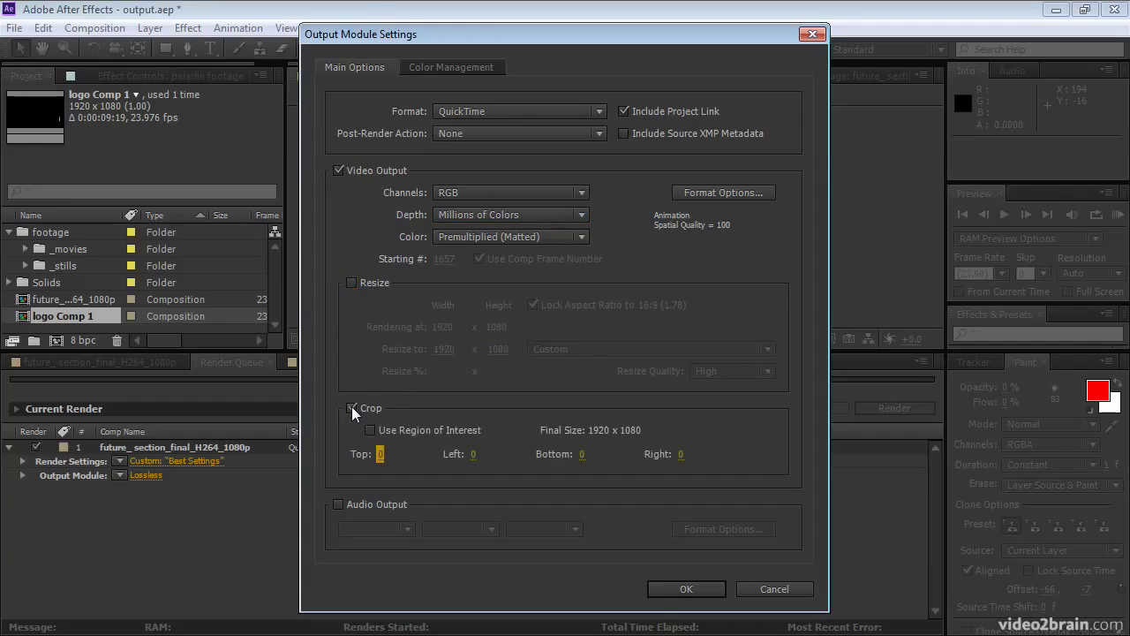
left_click(352, 407)
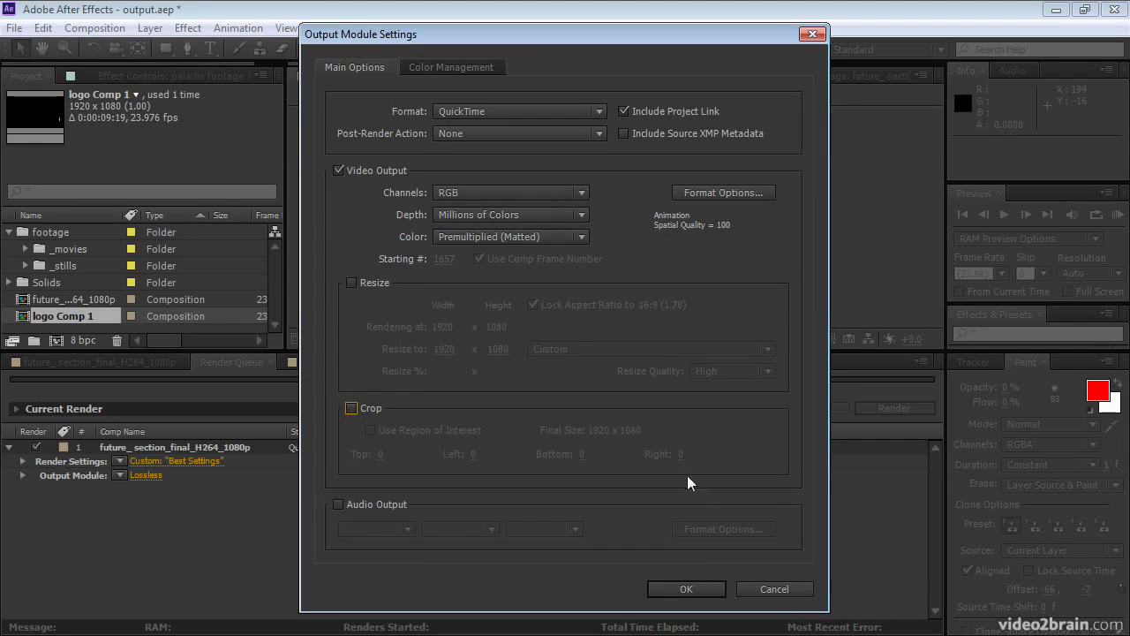
- Leave the output module settings without applying changes and apply the Lossless with Alpha template to the queued item
left_click(769, 592)
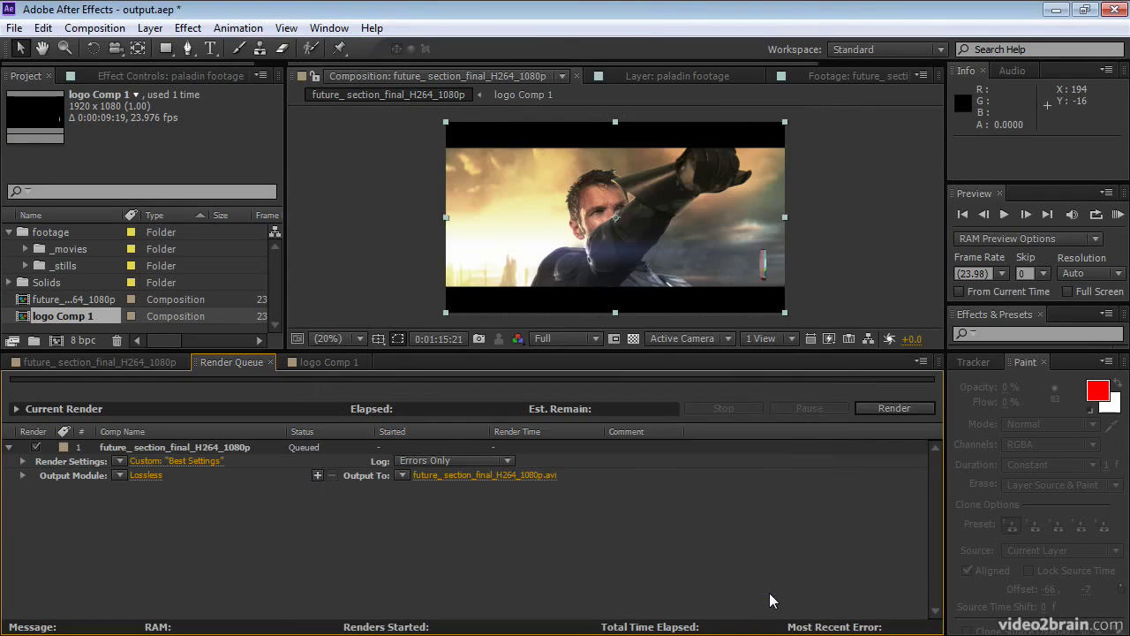
left_click(119, 475)
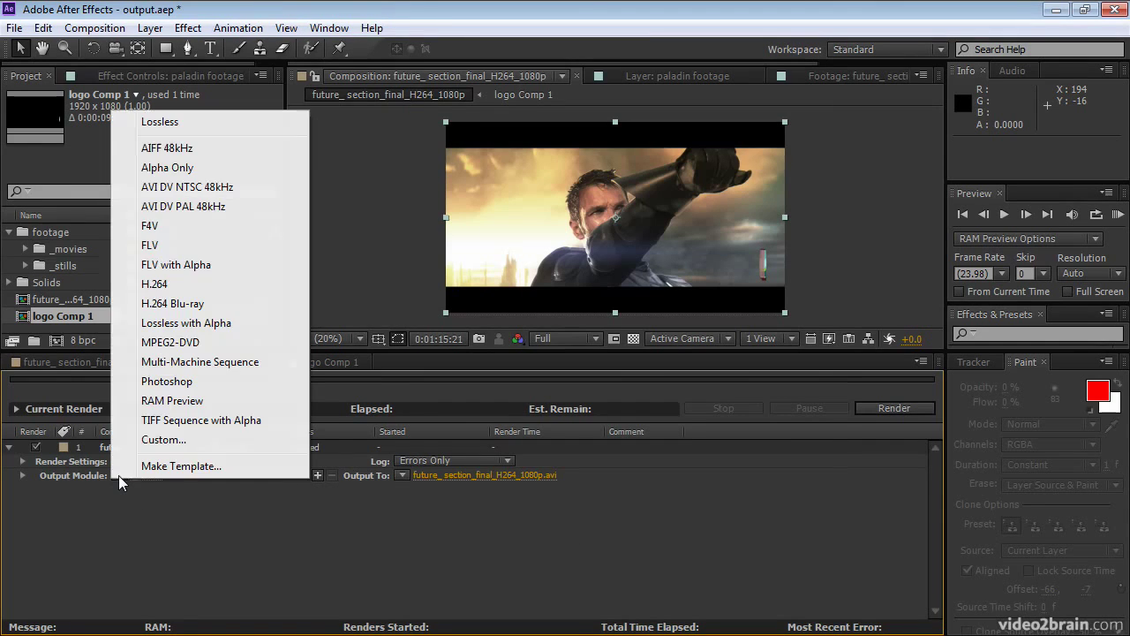
left_click(146, 321)
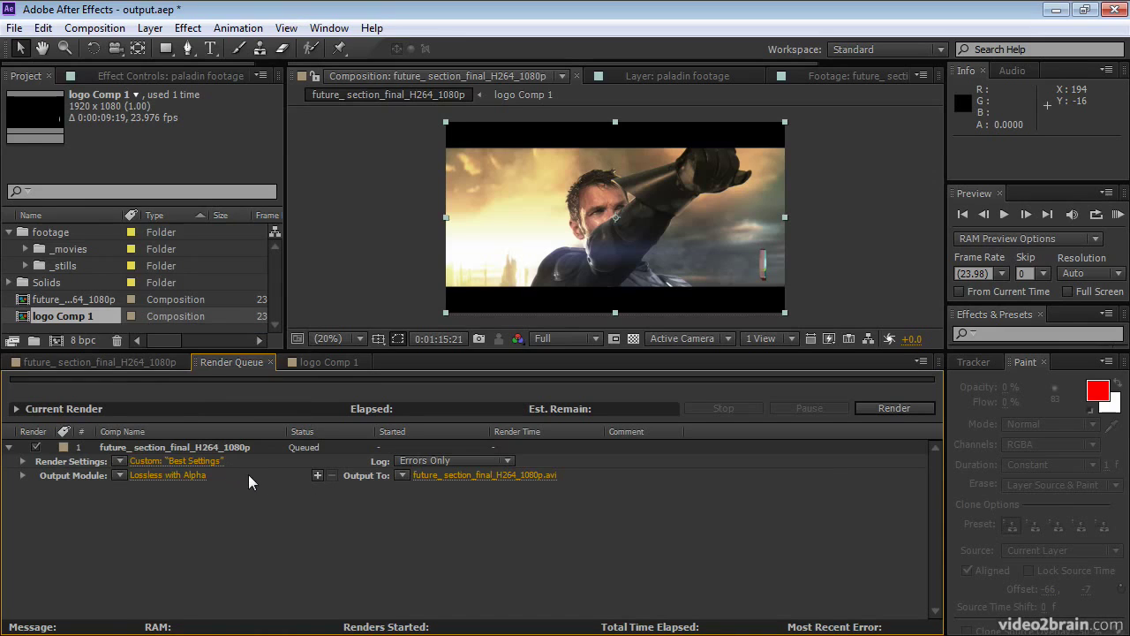
- Add four extra output modules to the queued future_section_final_H264_1080p render item
left_click(318, 475)
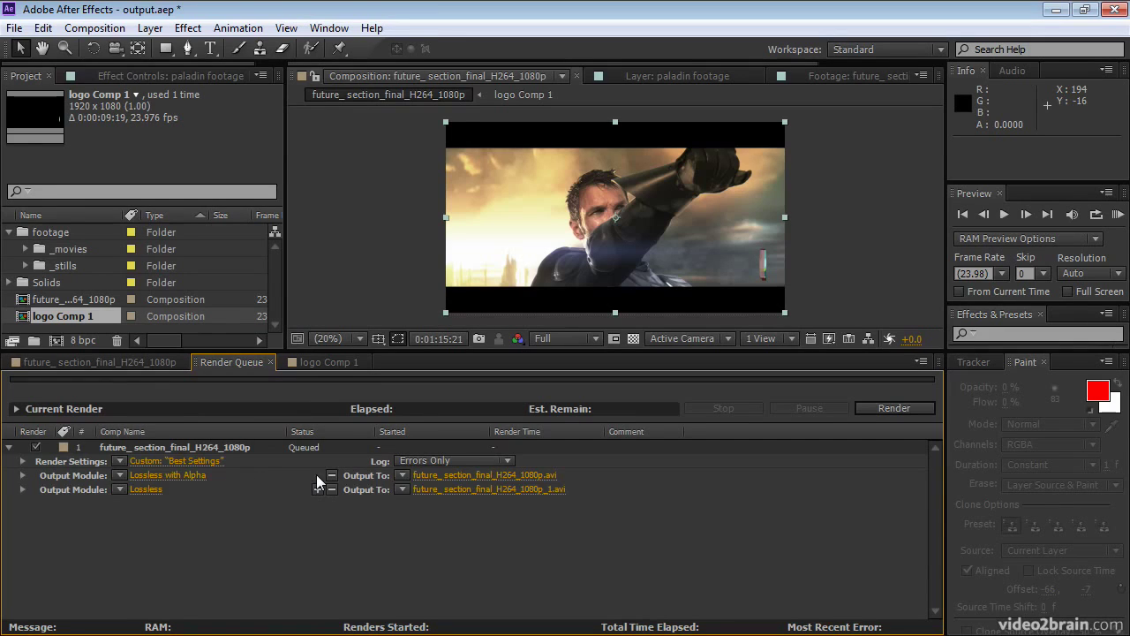
left_click(318, 489)
left_click(317, 504)
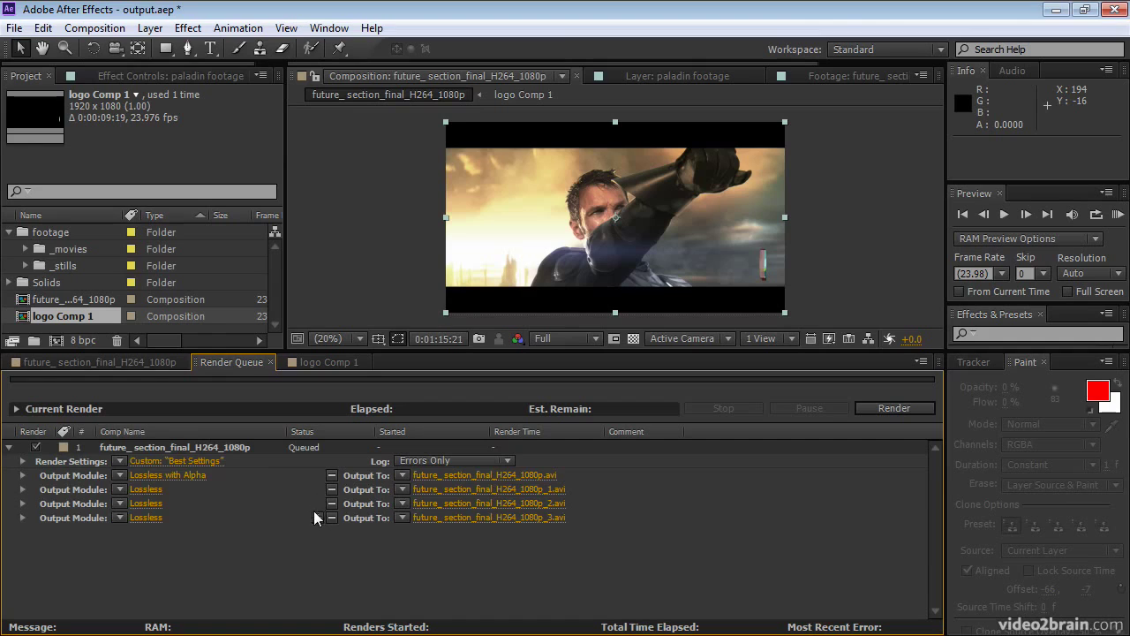
left_click(316, 518)
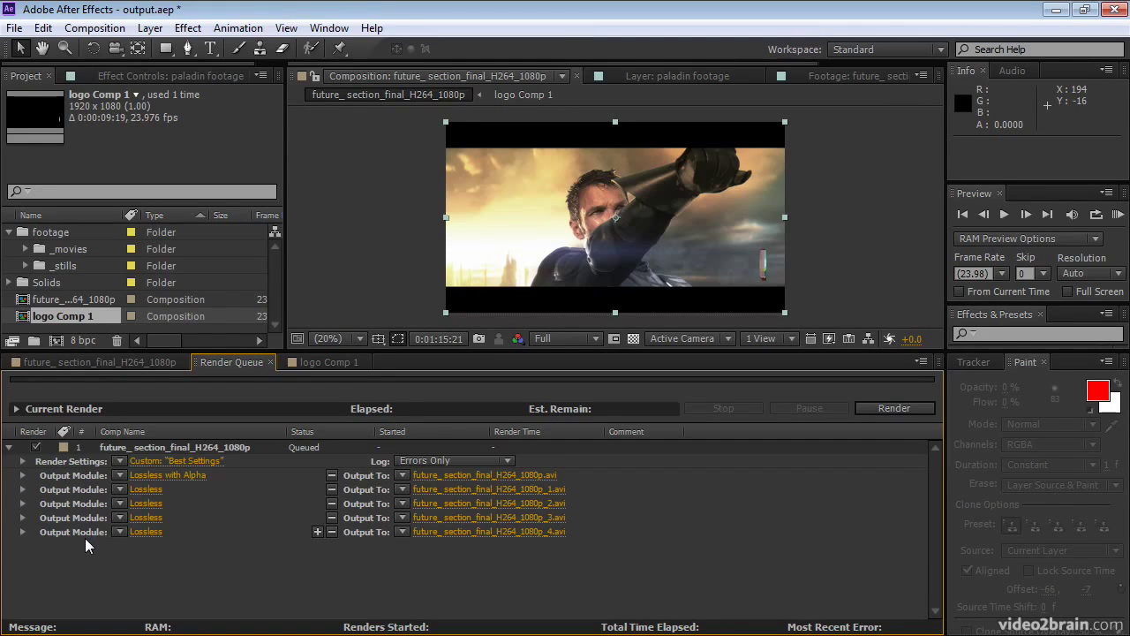
- Remove the four extra output modules from the render item, keeping only the Lossless with Alpha one
left_click(331, 531)
left_click(331, 518)
left_click(331, 504)
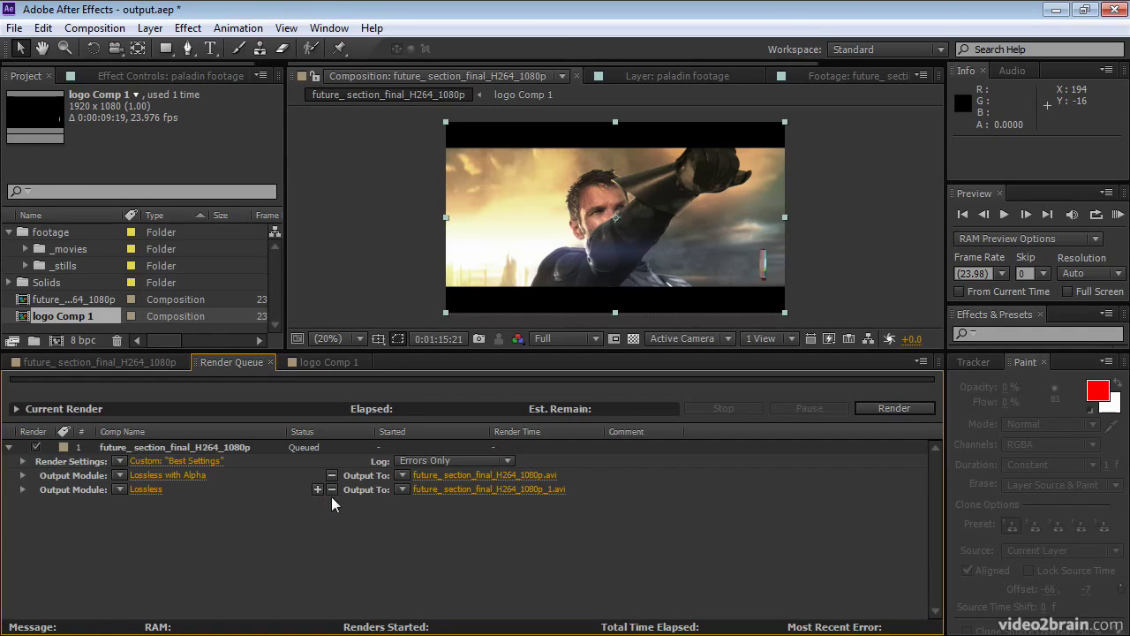
left_click(331, 489)
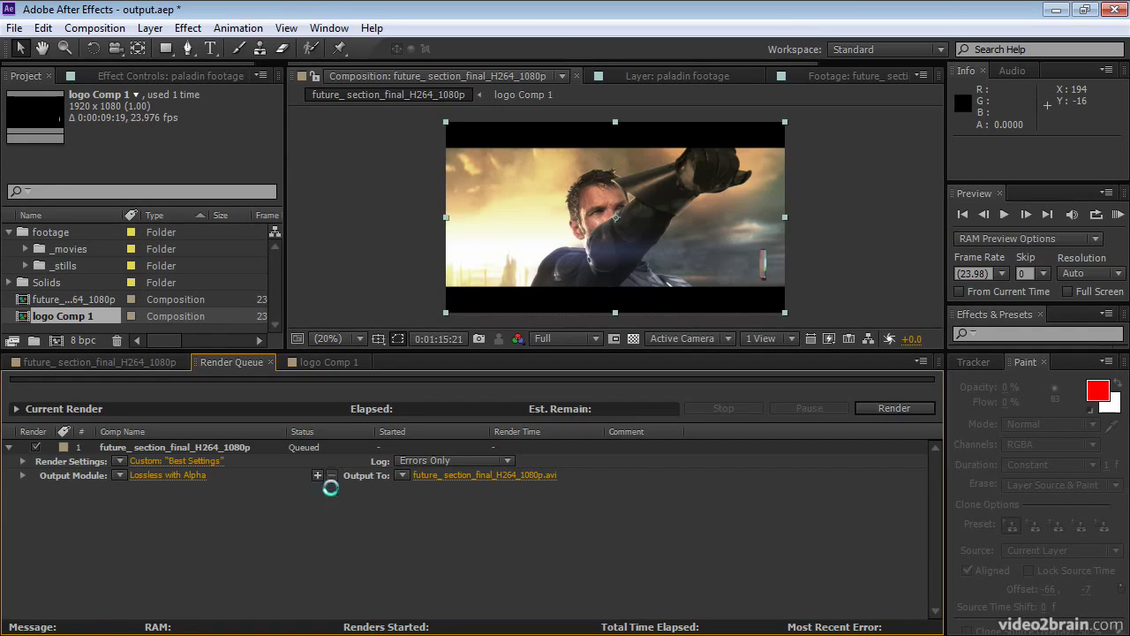
- Duplicate the future_section_final_H264_1080p render item four times in the render queue
left_click(124, 450)
key("ctrl+d")
key("ctrl+d")
key("ctrl+d")
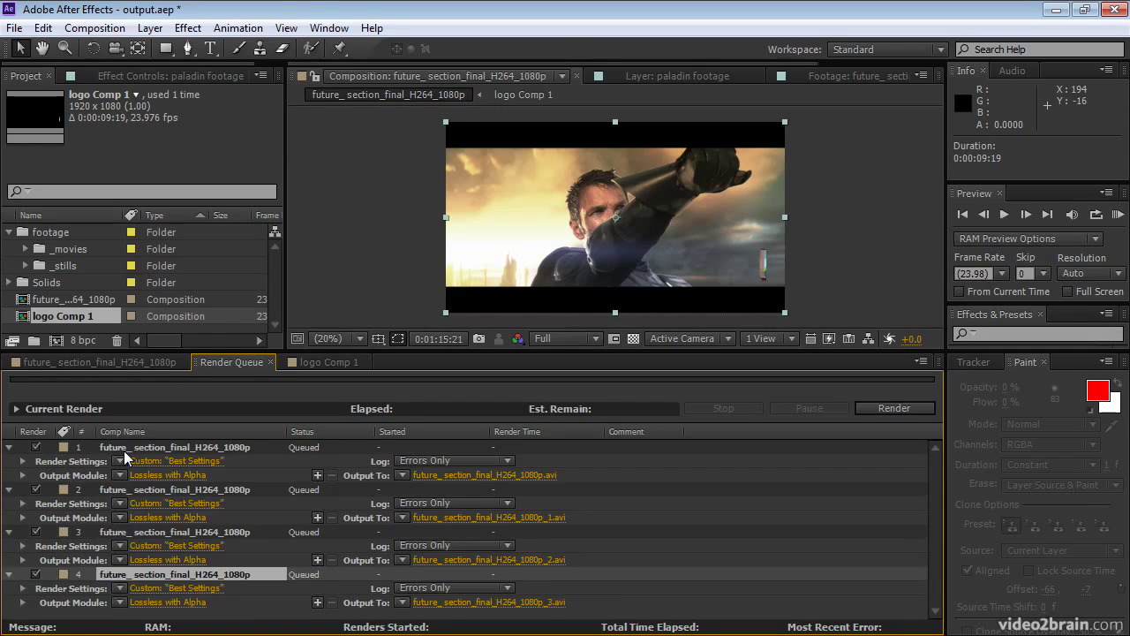
key("ctrl+d")
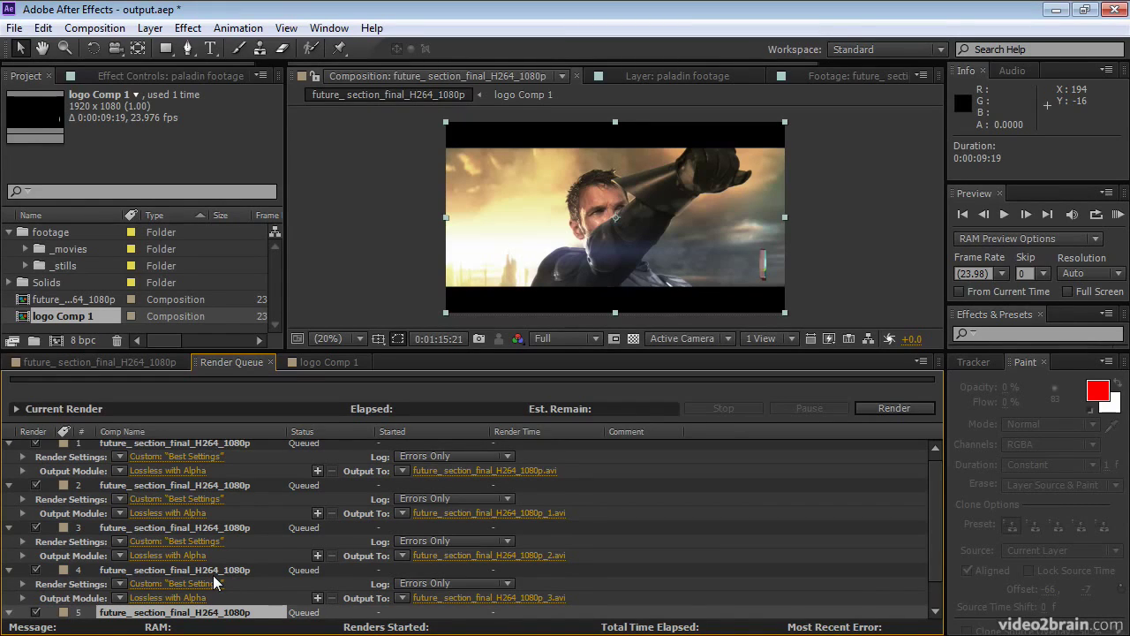
- Undo the four duplications of the render item
key("ctrl+z")
key("ctrl+z")
key("ctrl+z")
key("ctrl+z")
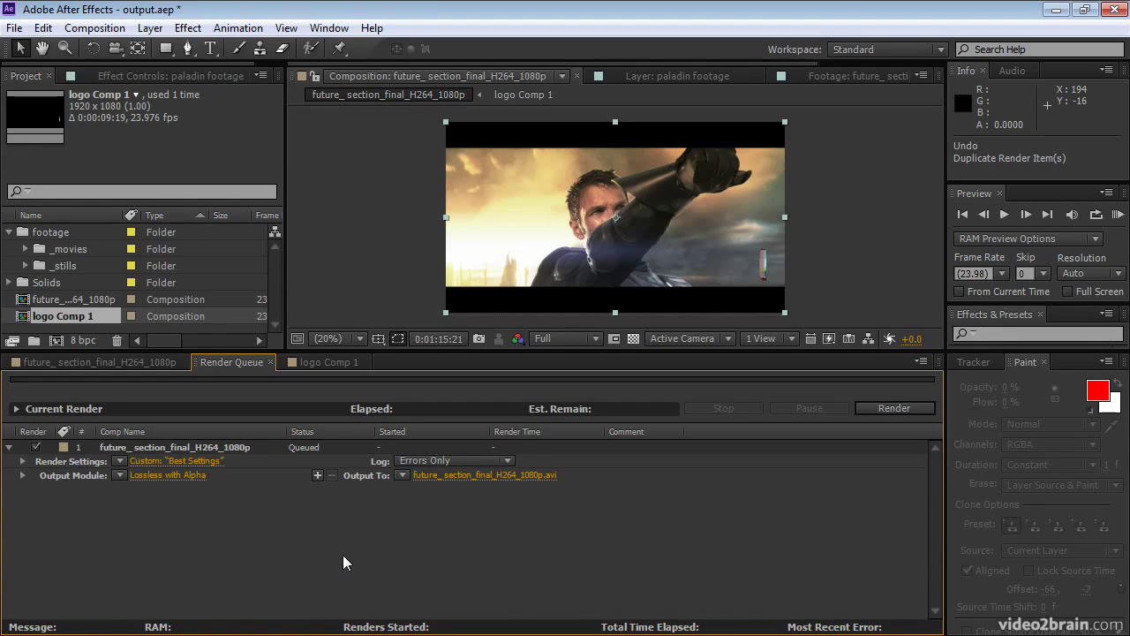
- Examine the render item's output destination and the available file naming templates, leaving both unchanged
left_click(478, 475)
left_click(713, 527)
left_click(402, 475)
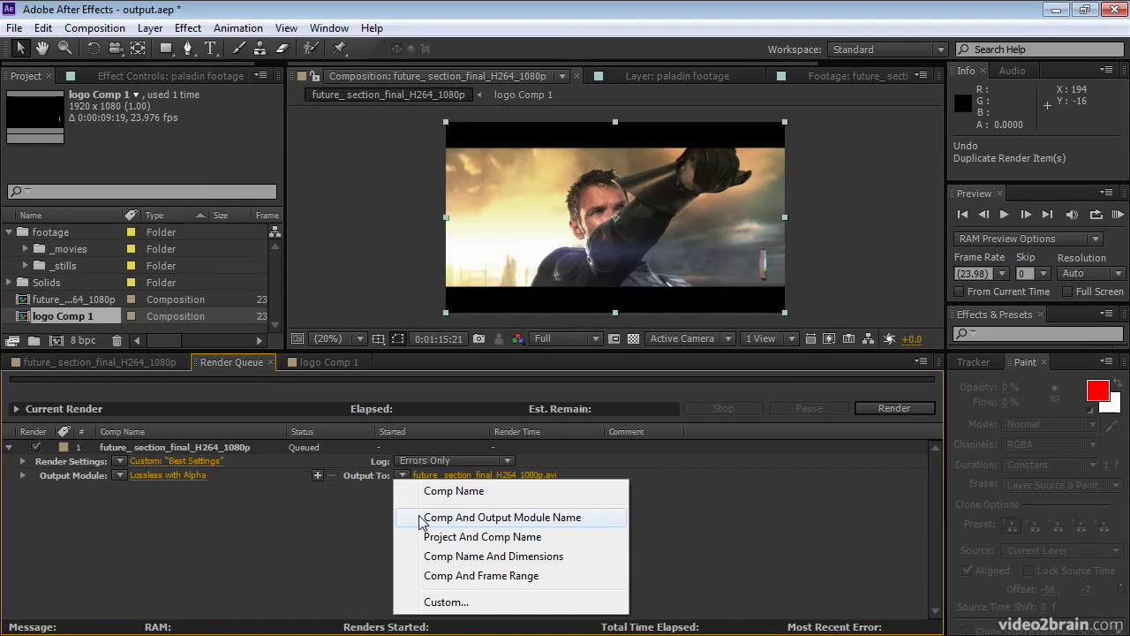
left_click(336, 525)
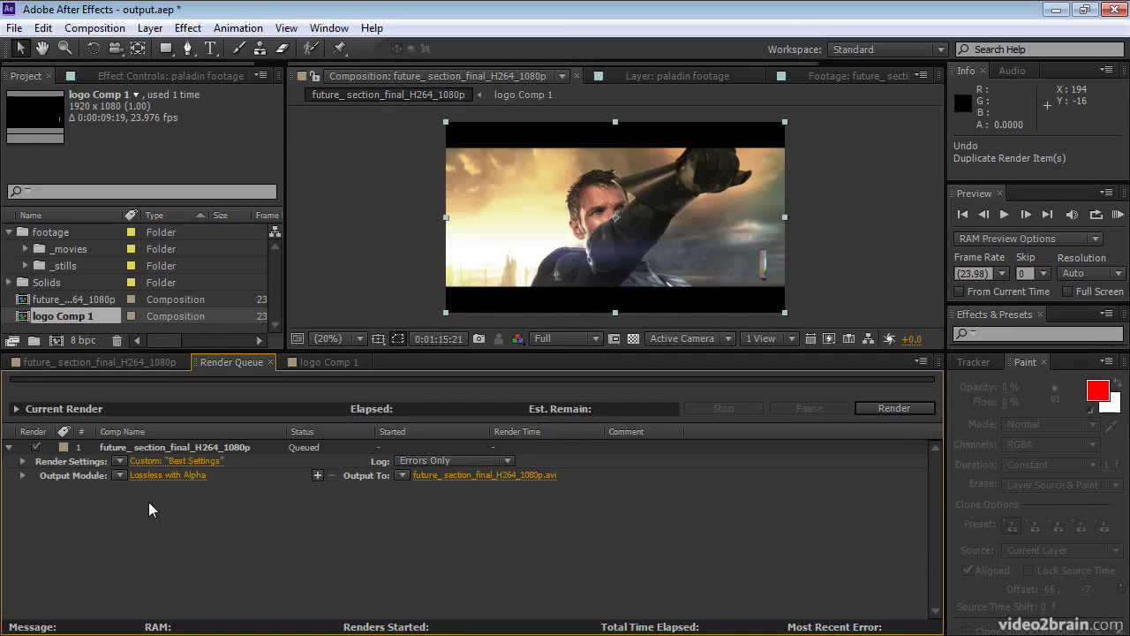
- Make FLV with Alpha the default movie output module for the queued item and add logo Comp 1 to the render queue
left_click(118, 475)
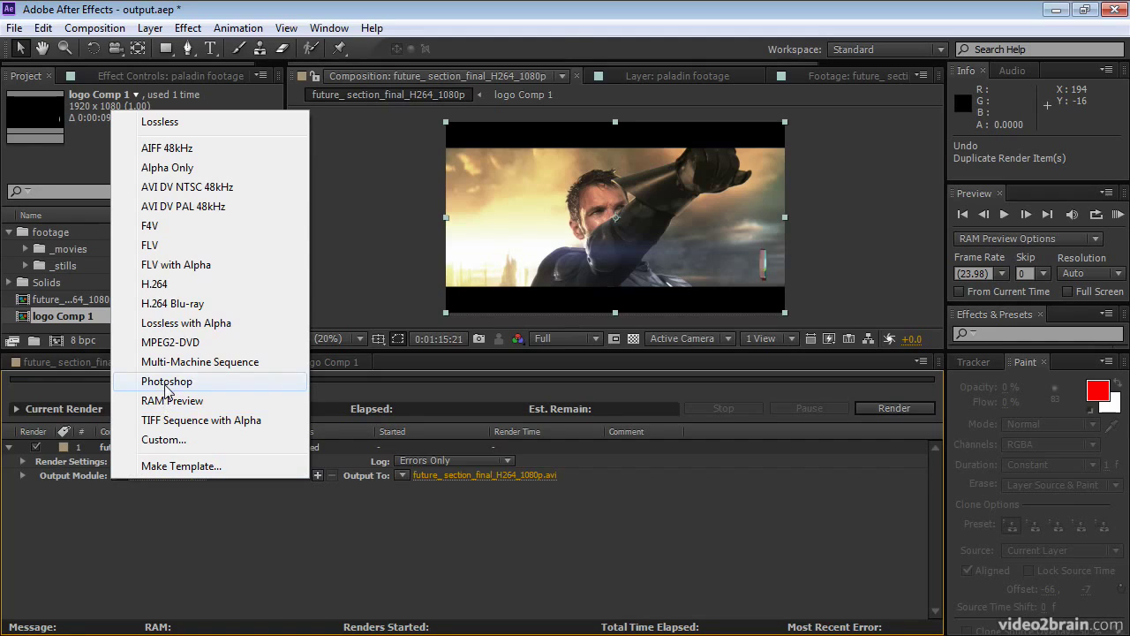
left_click(173, 266)
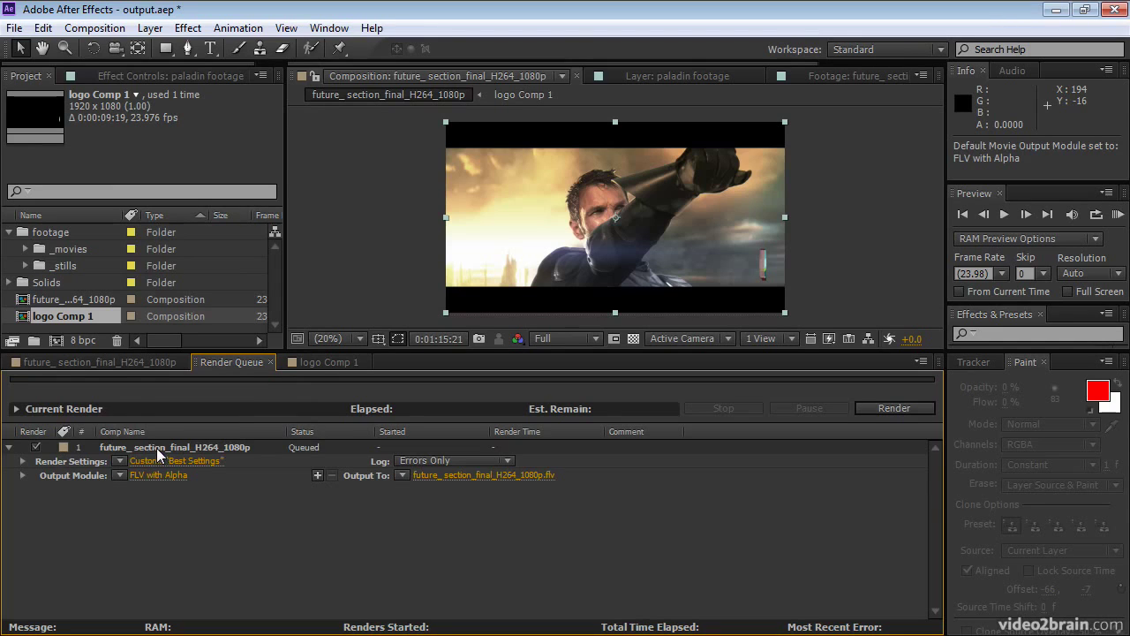
left_click(94, 29)
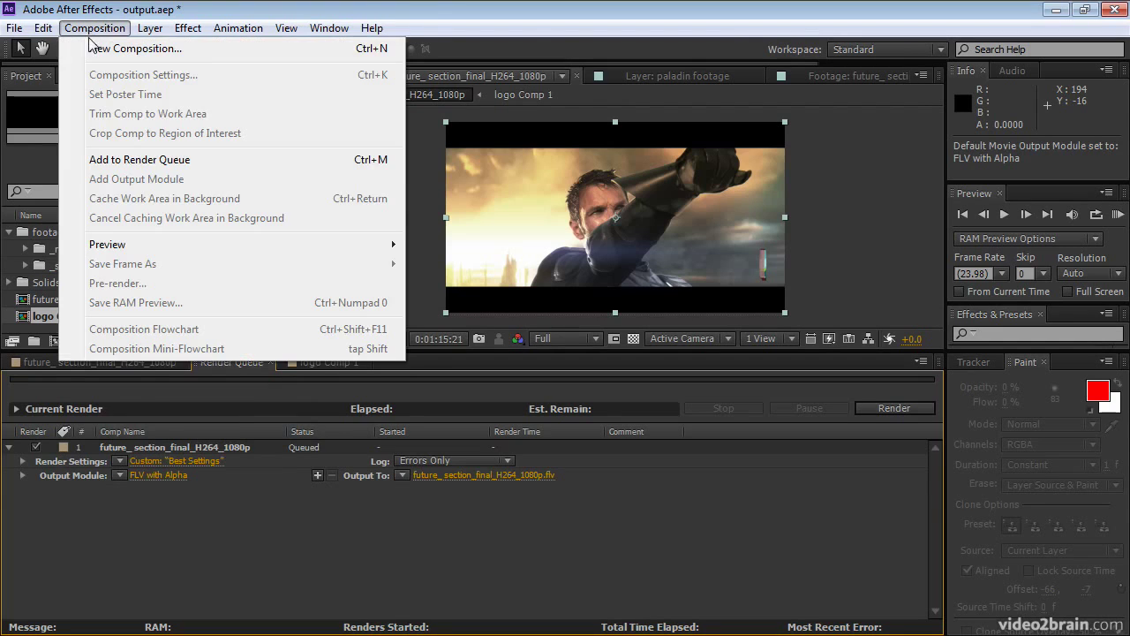
left_click(134, 159)
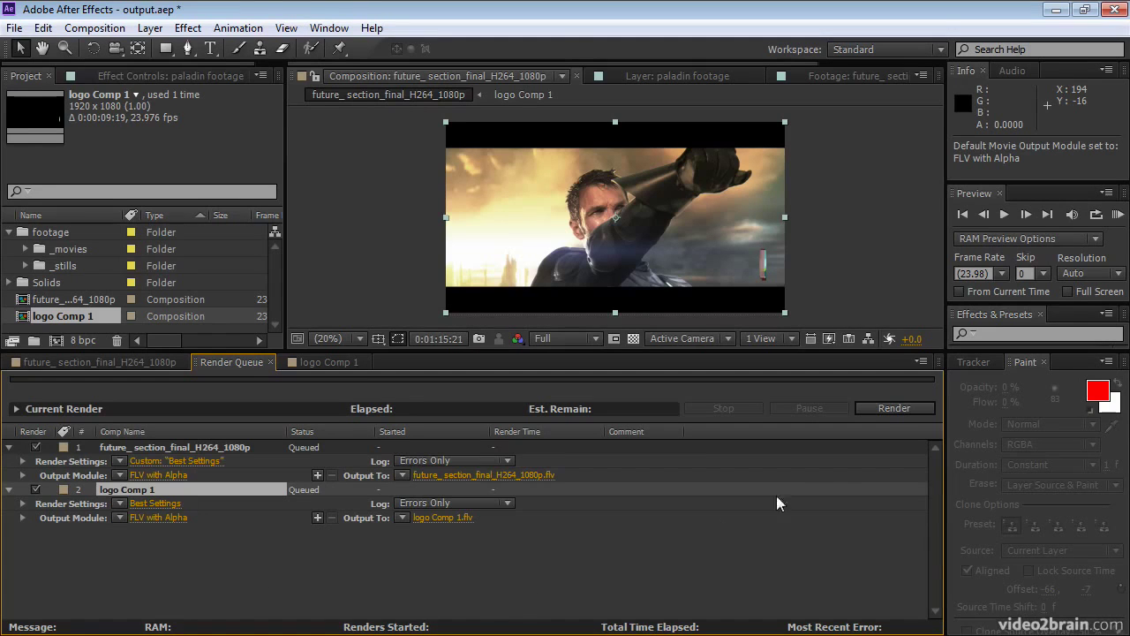
- Render the queue, resuming it from a pause before stopping partway, and widen the Started column to read the continuation entry
left_click(883, 410)
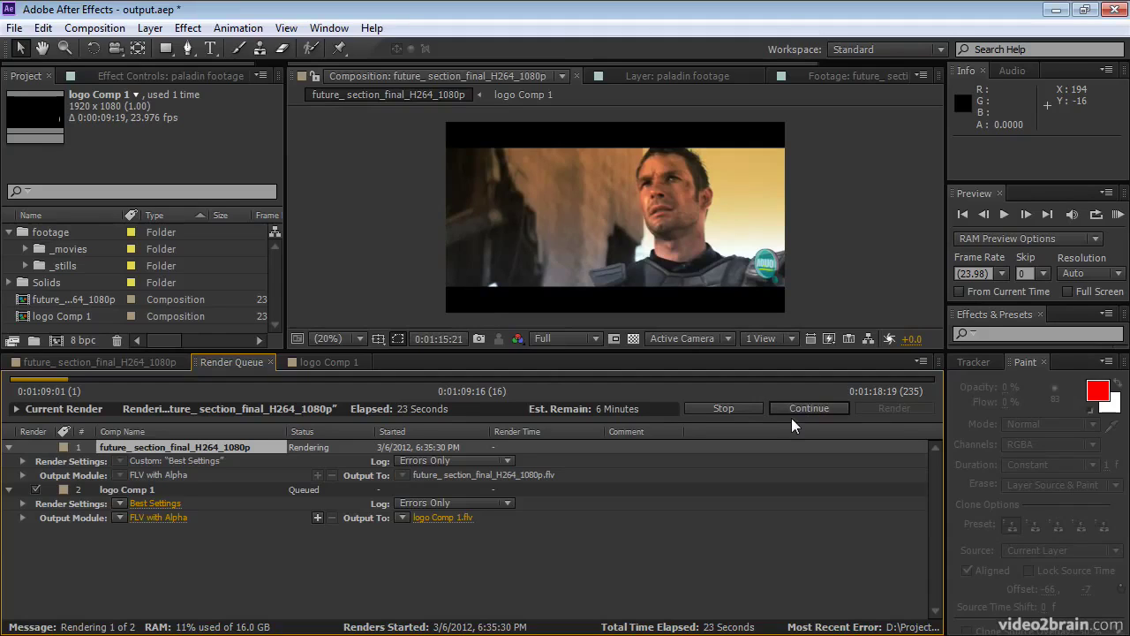
left_click(798, 411)
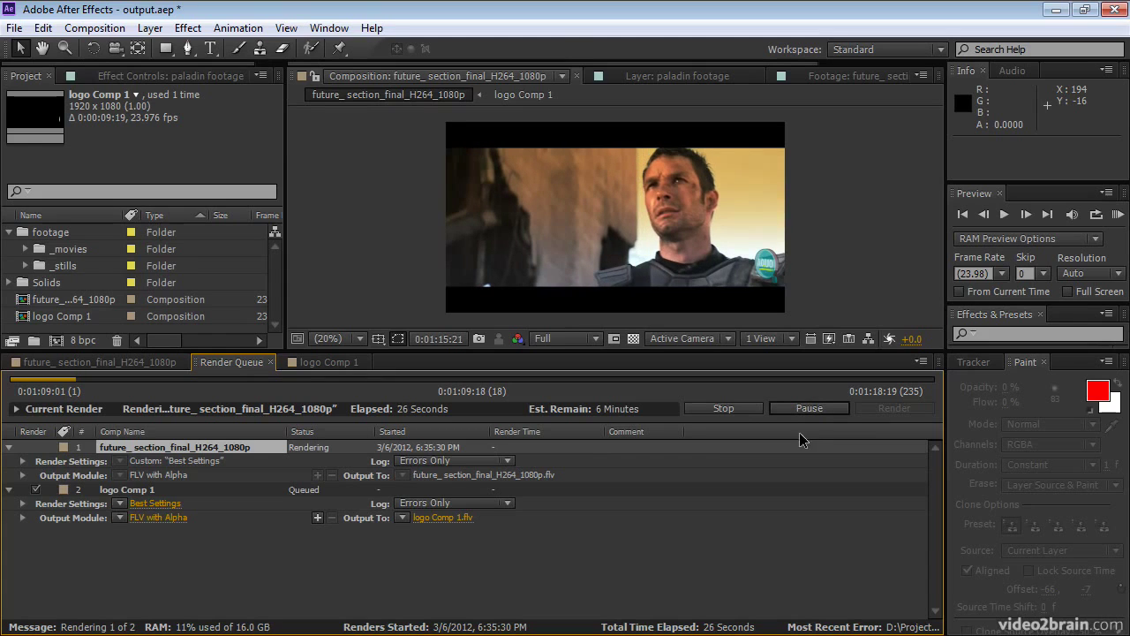
left_click(734, 413)
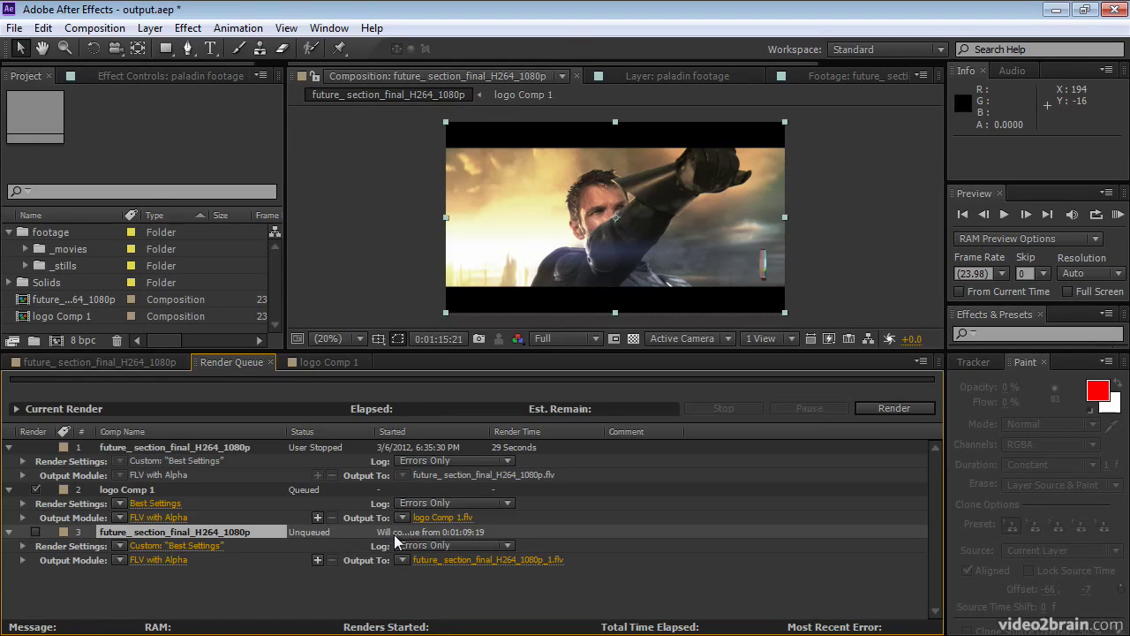
left_click_drag(487, 432, 593, 433)
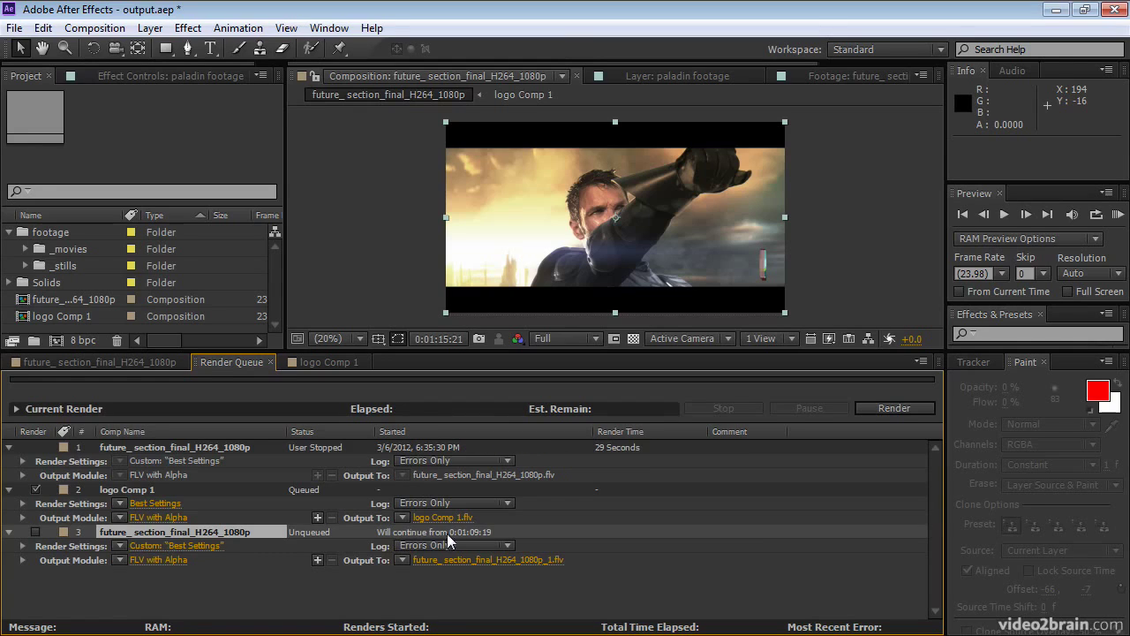